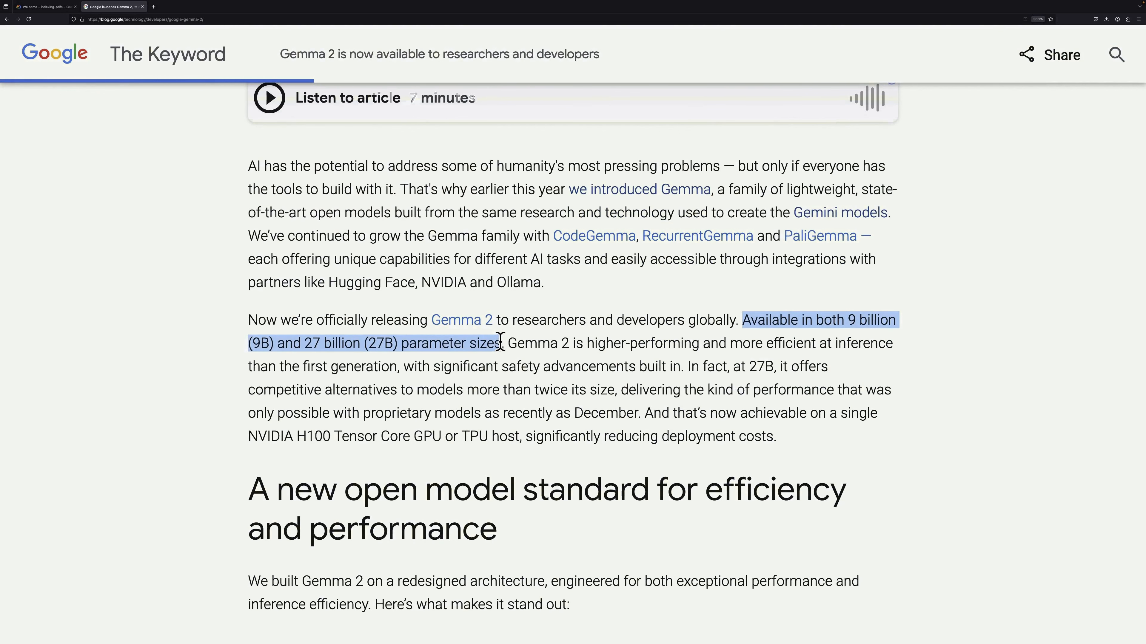
Read the Gemma 2 article's introduction and outsized performance point, and open the linked technical report in a separate tab.
{"action": "left_click_drag", "start_coordinate": [429, 235], "coordinate": [481, 238]}
{"action": "scroll", "coordinate": [507, 264], "scroll_direction": "down", "scroll_amount": 3}
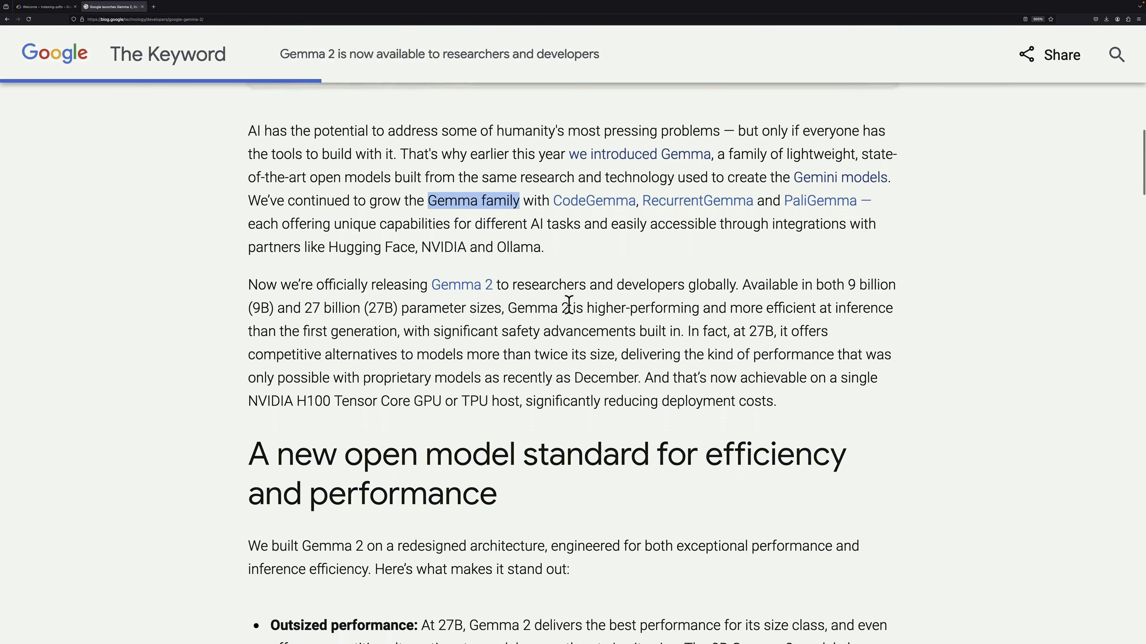
{"action": "left_click", "coordinate": [575, 280]}
{"action": "scroll", "coordinate": [574, 281], "scroll_direction": "down", "scroll_amount": 10}
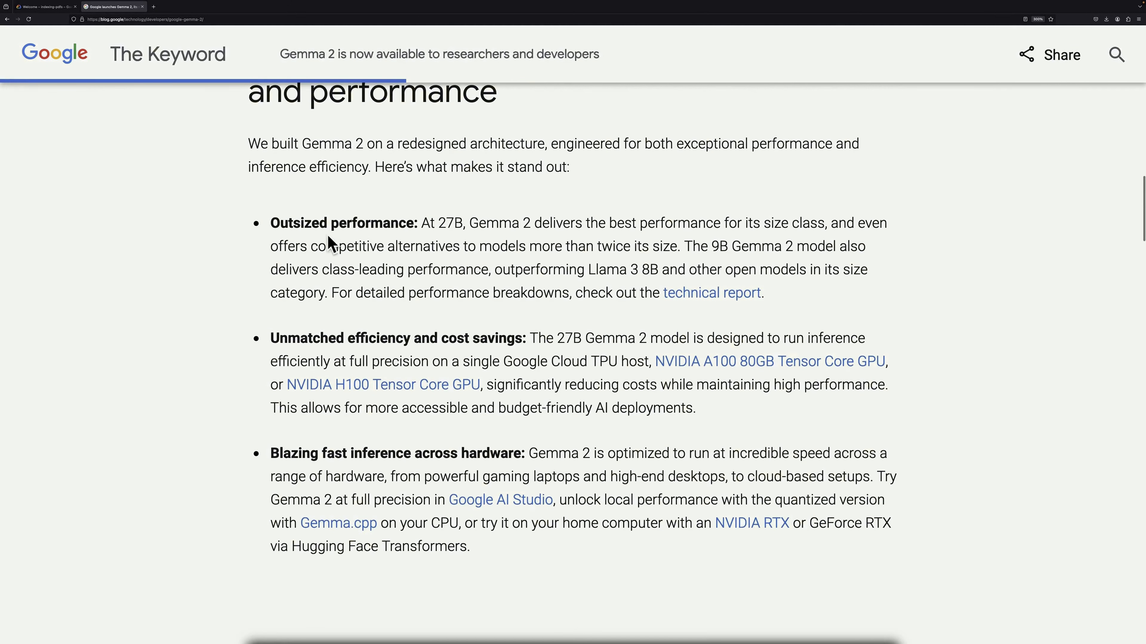
{"action": "left_click_drag", "start_coordinate": [310, 221], "coordinate": [386, 220]}
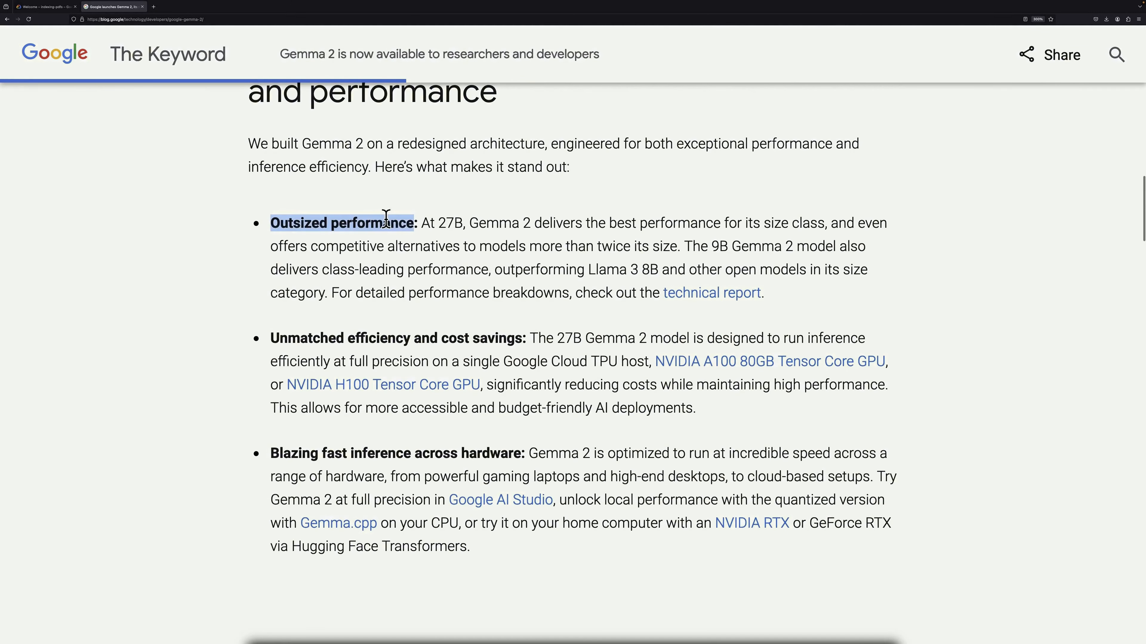
{"action": "left_click", "coordinate": [444, 269]}
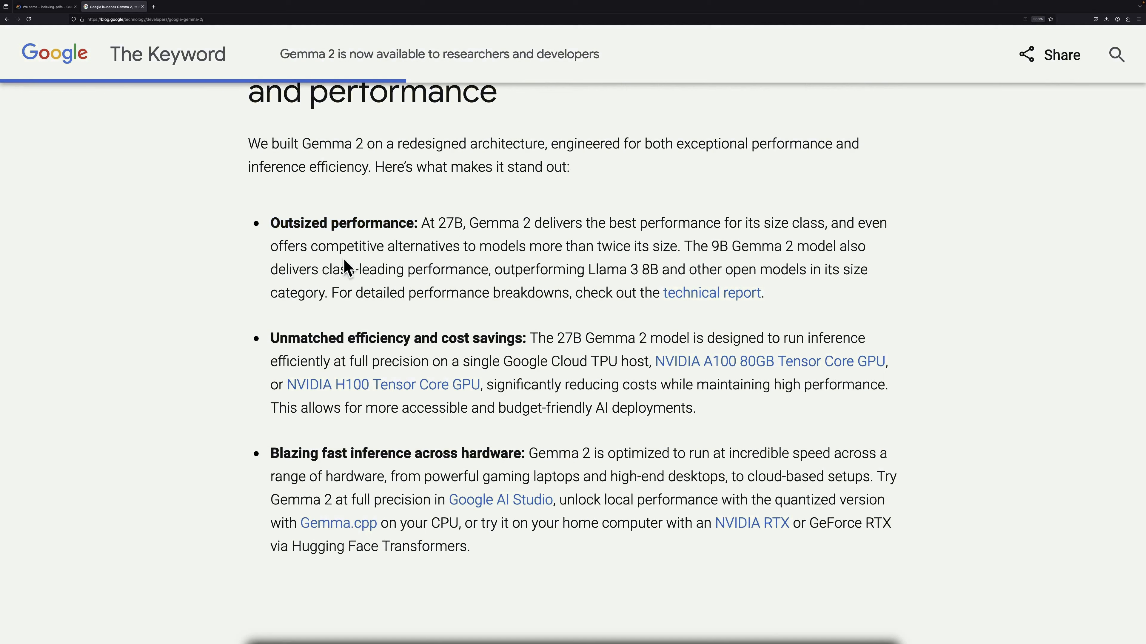
{"action": "left_click_drag", "start_coordinate": [405, 242], "coordinate": [655, 245]}
{"action": "left_click", "coordinate": [632, 285]}
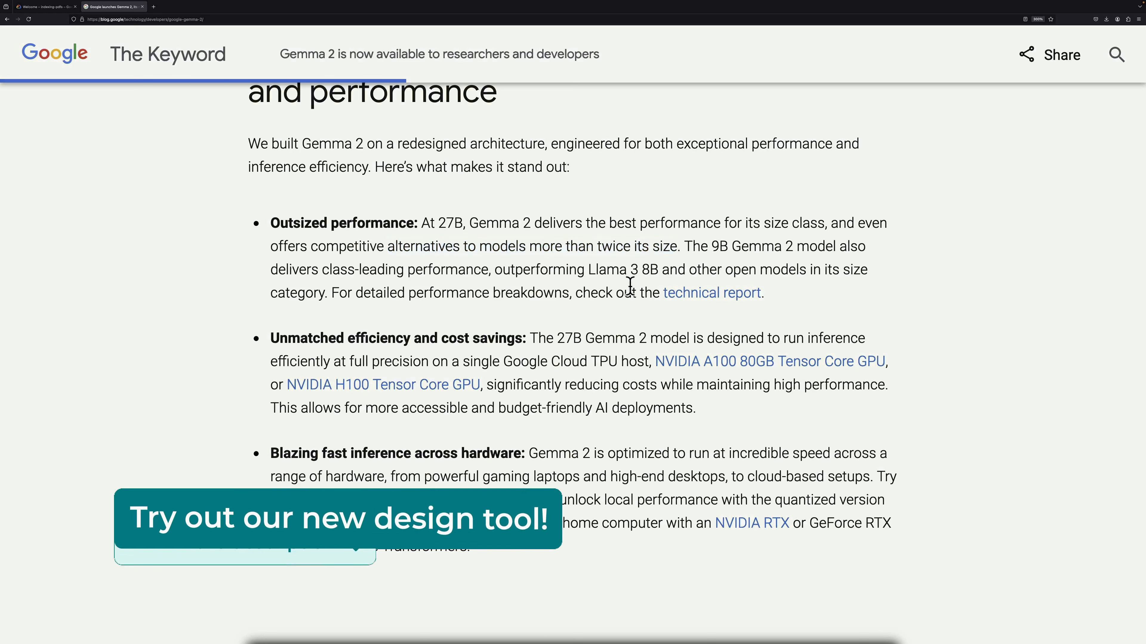
{"action": "scroll", "coordinate": [633, 338], "scroll_direction": "down", "scroll_amount": 1}
{"action": "scroll", "coordinate": [634, 345], "scroll_direction": "down", "scroll_amount": 1}
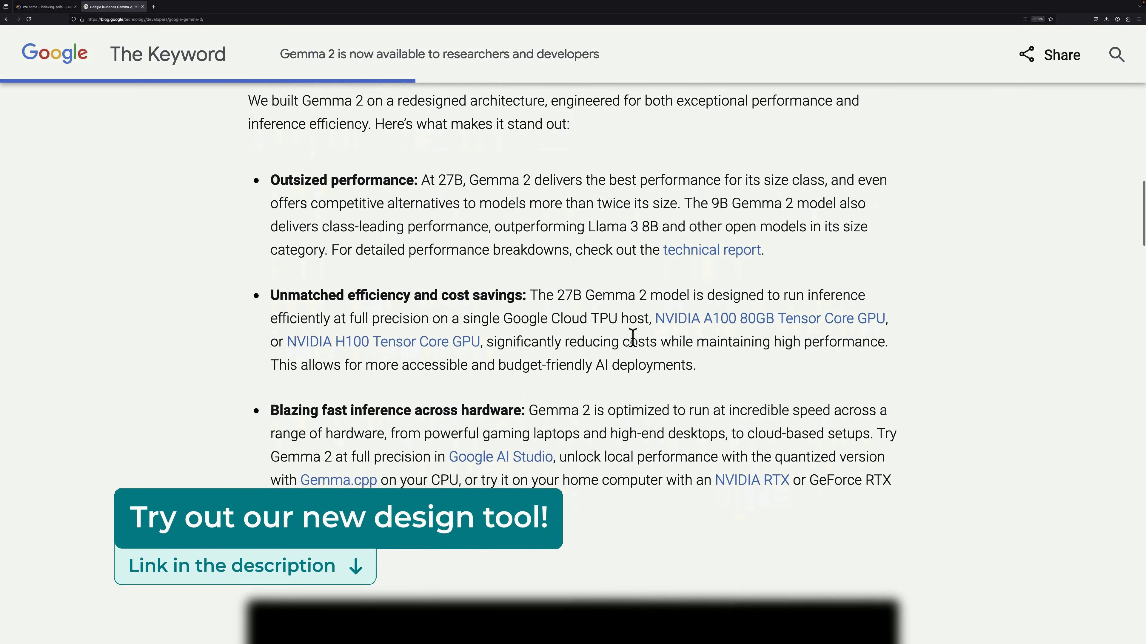
{"action": "middle_click", "coordinate": [691, 244]}
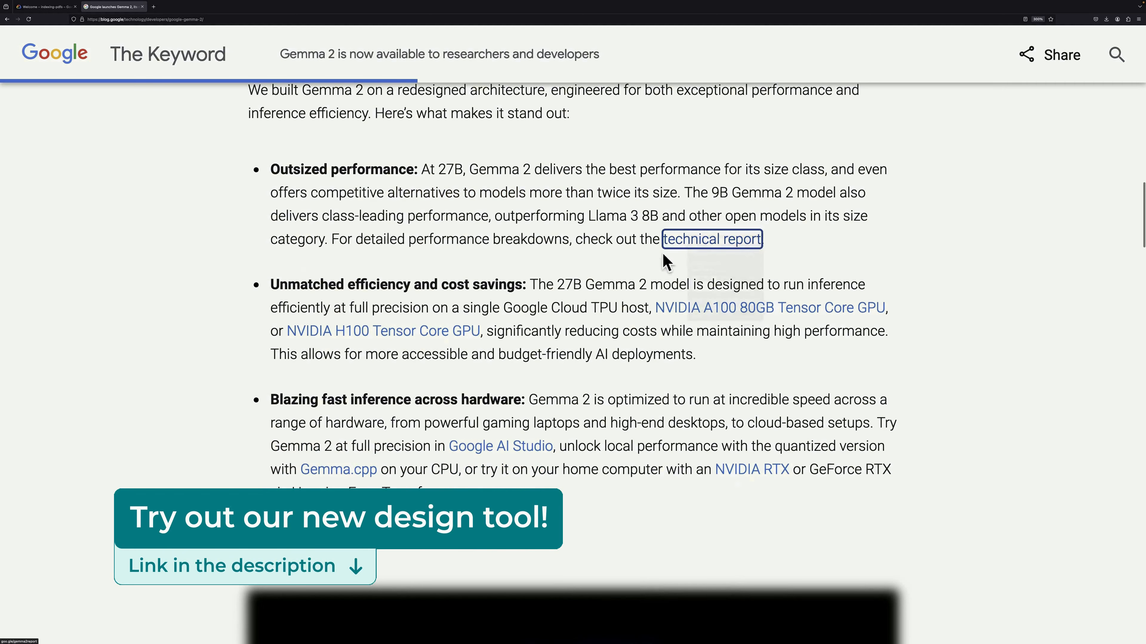
Read the article's points on efficiency and cost savings and on fast inference across hardware.
{"action": "scroll", "coordinate": [607, 325], "scroll_direction": "down", "scroll_amount": 1}
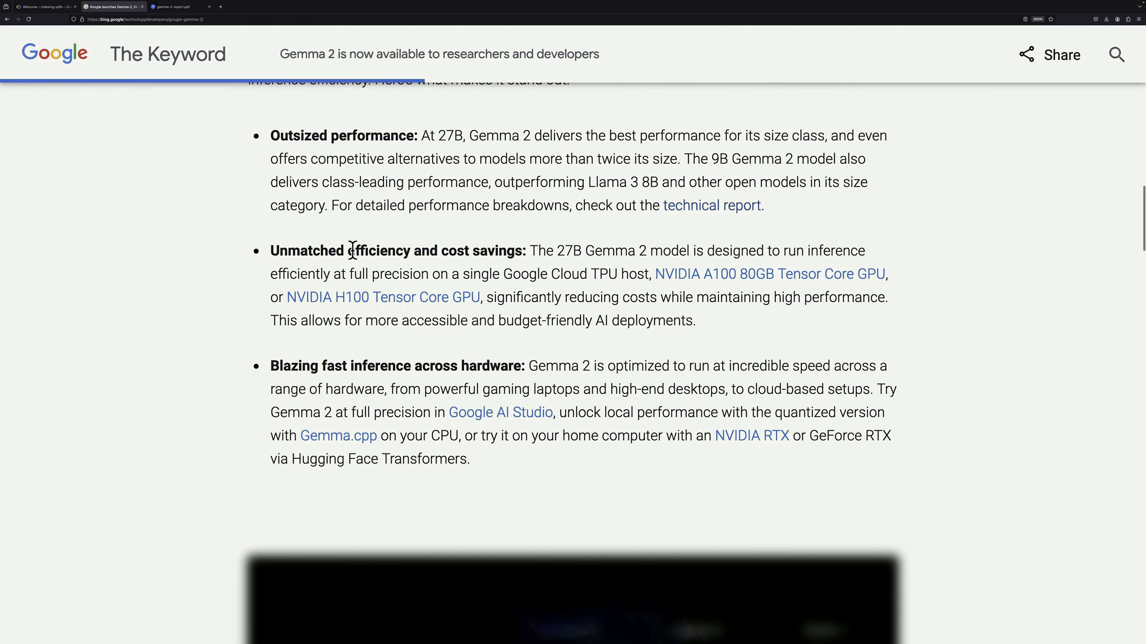
{"action": "left_click_drag", "start_coordinate": [349, 251], "coordinate": [482, 247]}
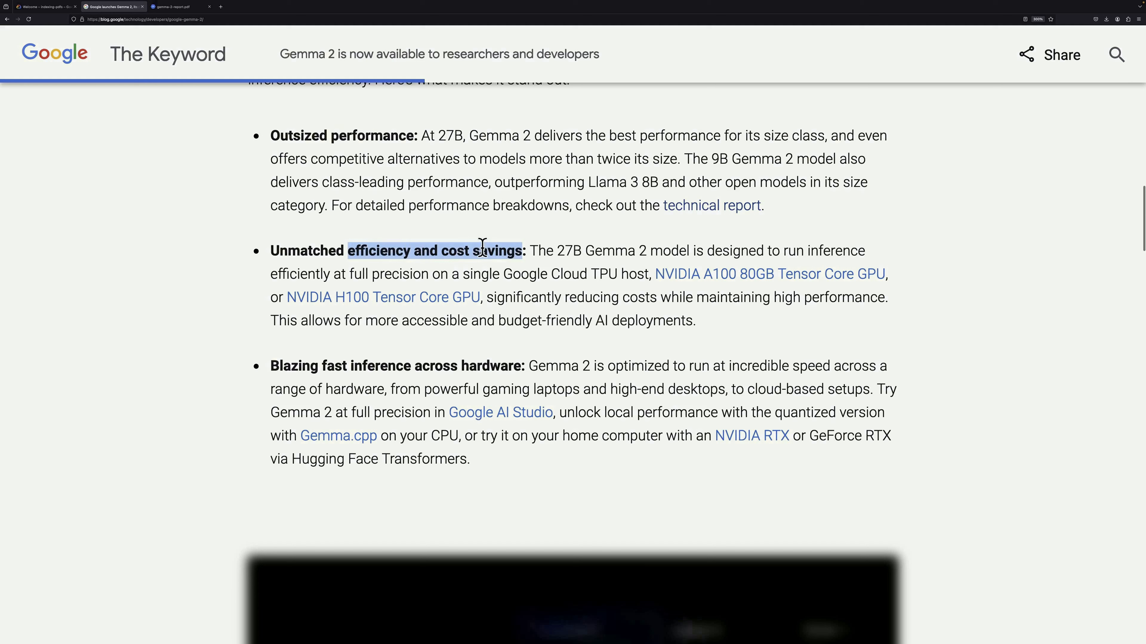
{"action": "left_click", "coordinate": [574, 291]}
{"action": "double_click", "coordinate": [543, 278]}
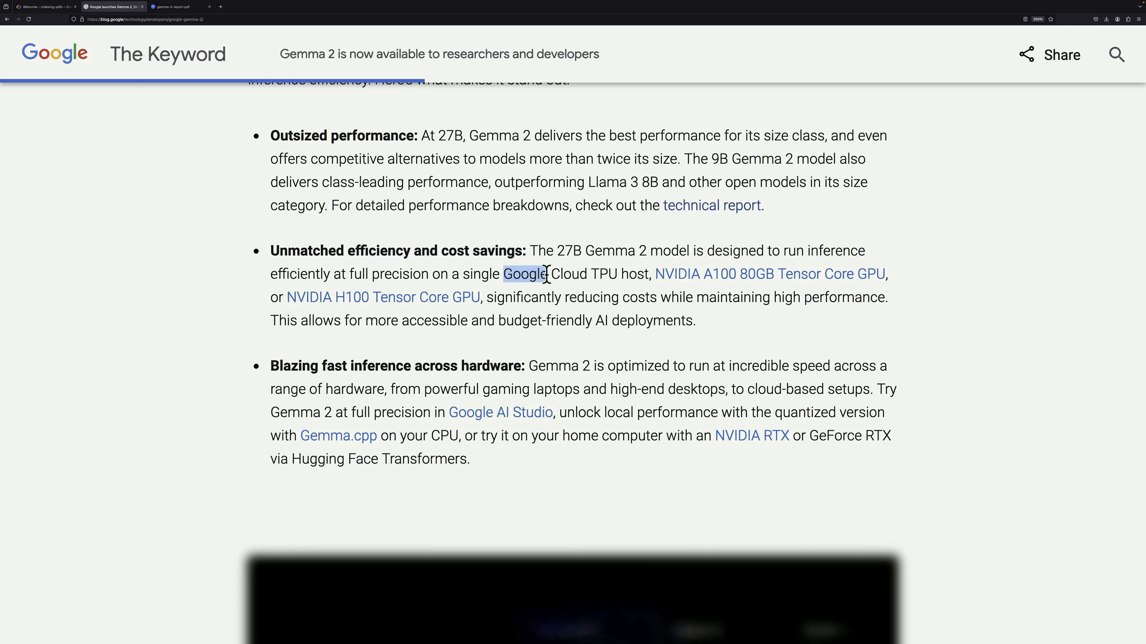
{"action": "left_click_drag", "start_coordinate": [543, 278], "coordinate": [602, 273]}
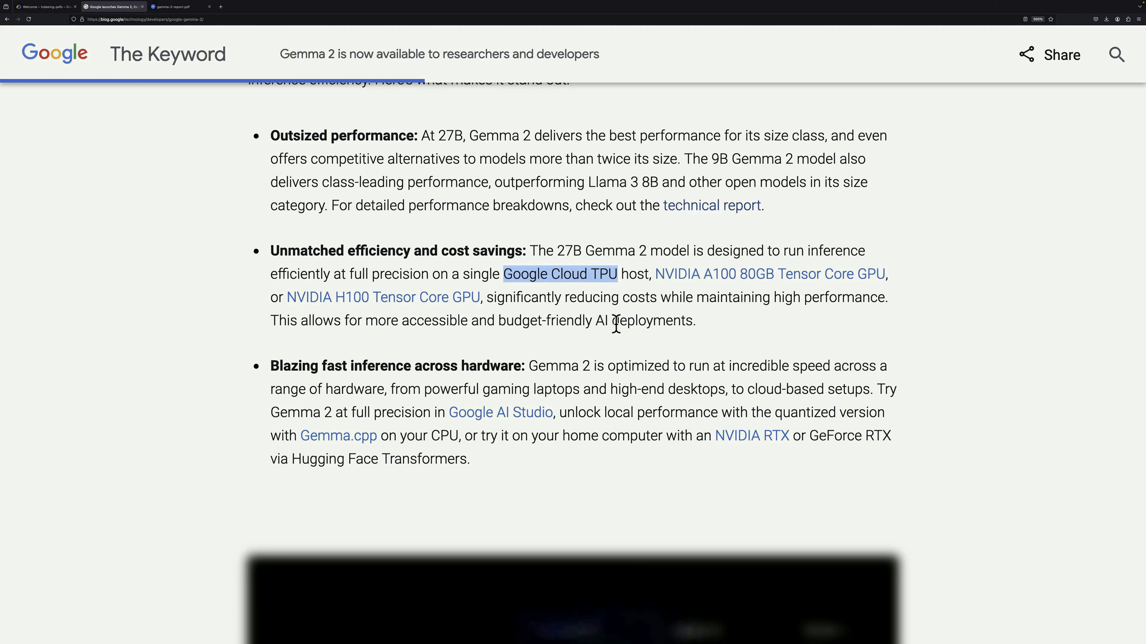
{"action": "scroll", "coordinate": [616, 324], "scroll_direction": "down", "scroll_amount": 1}
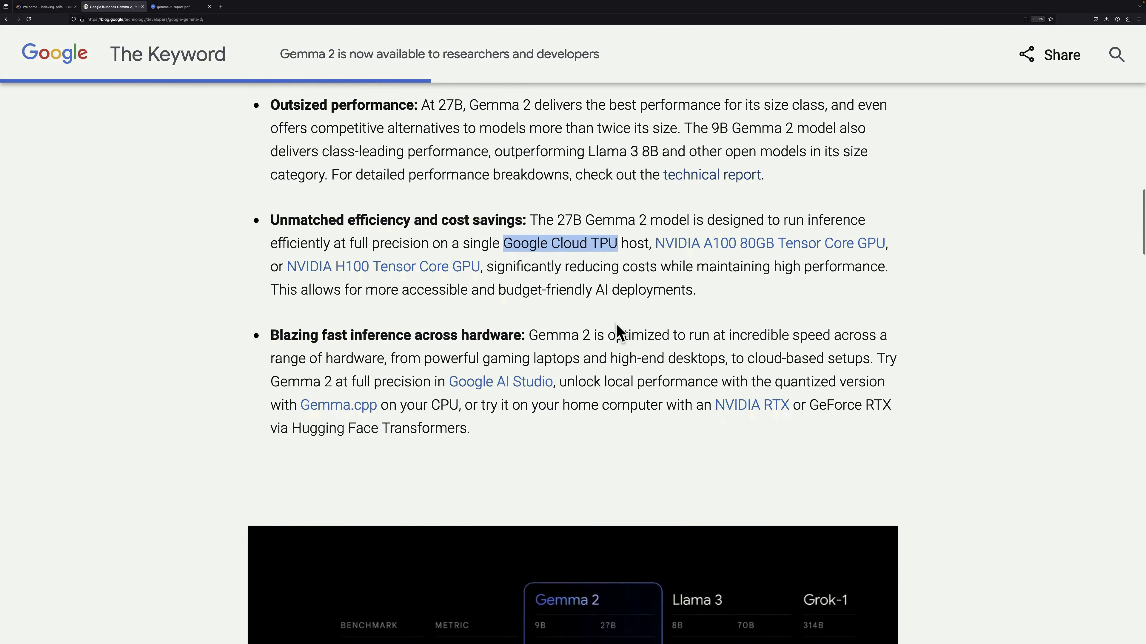
{"action": "scroll", "coordinate": [618, 334], "scroll_direction": "down", "scroll_amount": 2}
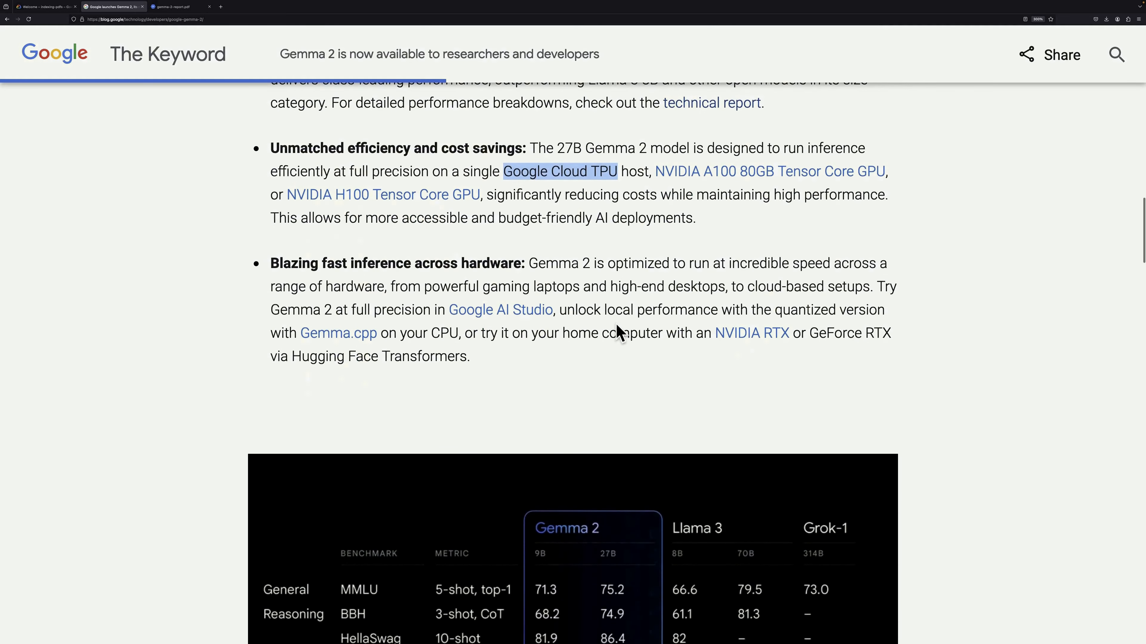
{"action": "double_click", "coordinate": [463, 285]}
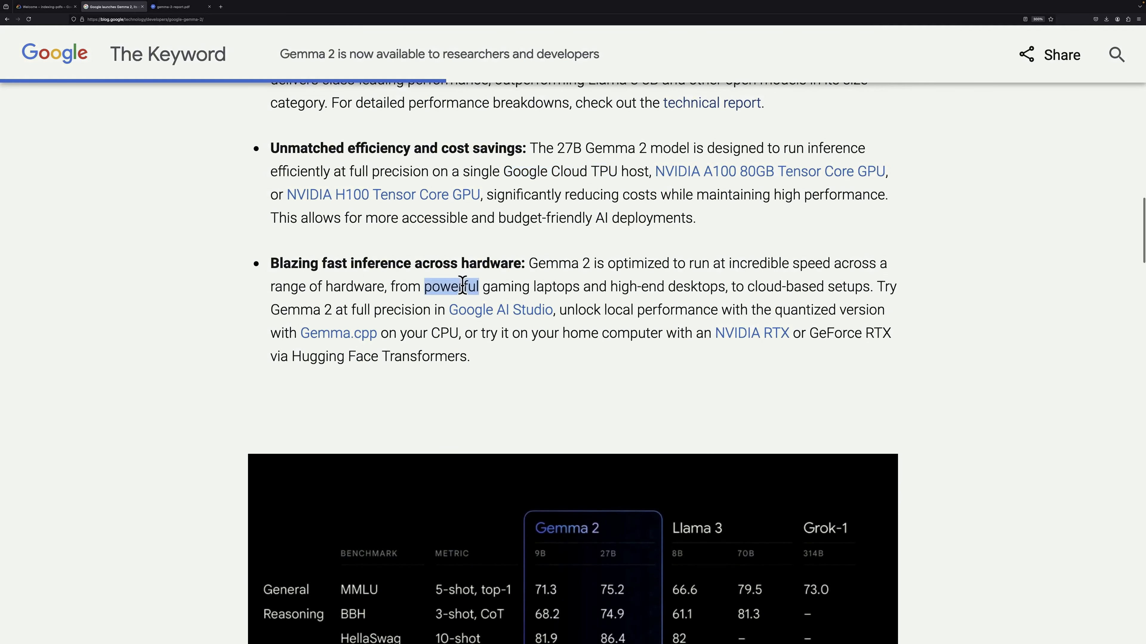
{"action": "left_click_drag", "start_coordinate": [463, 286], "coordinate": [703, 283]}
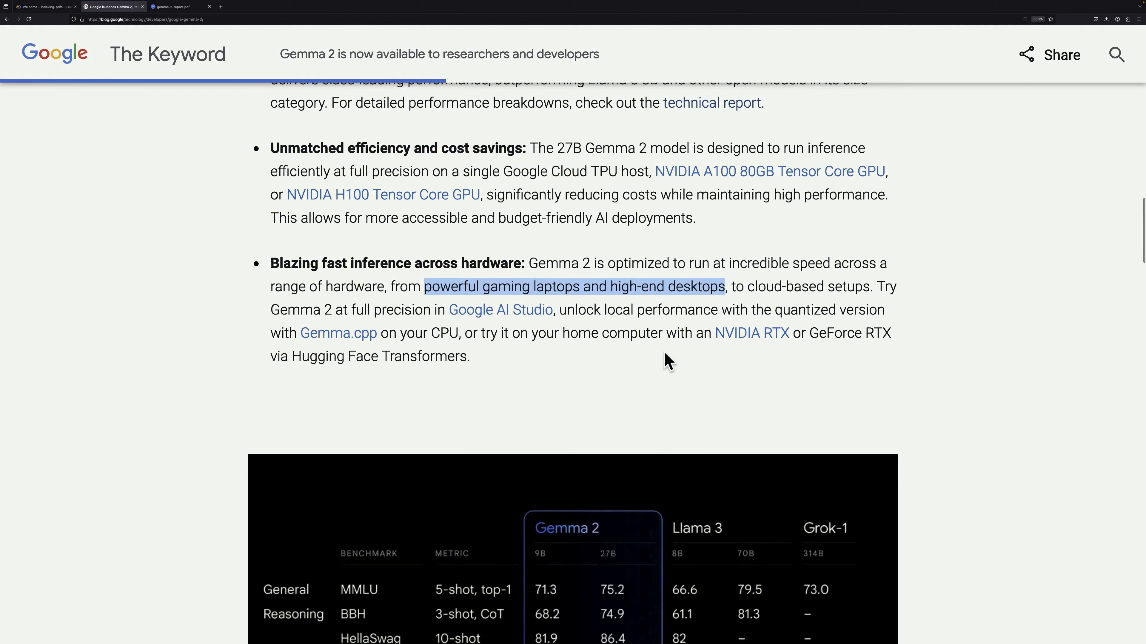
Examine the Gemma 2 benchmark comparison and read the section about what is built for developers and researchers.
{"action": "scroll", "coordinate": [666, 360], "scroll_direction": "down", "scroll_amount": 7}
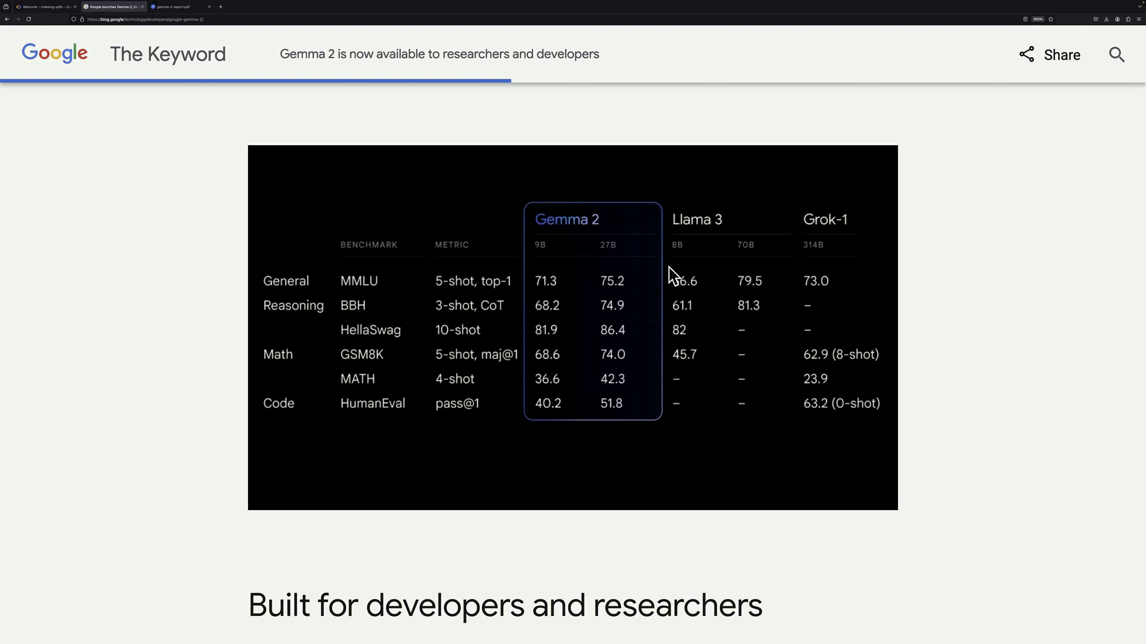
{"action": "scroll", "coordinate": [745, 368], "scroll_direction": "down", "scroll_amount": 5}
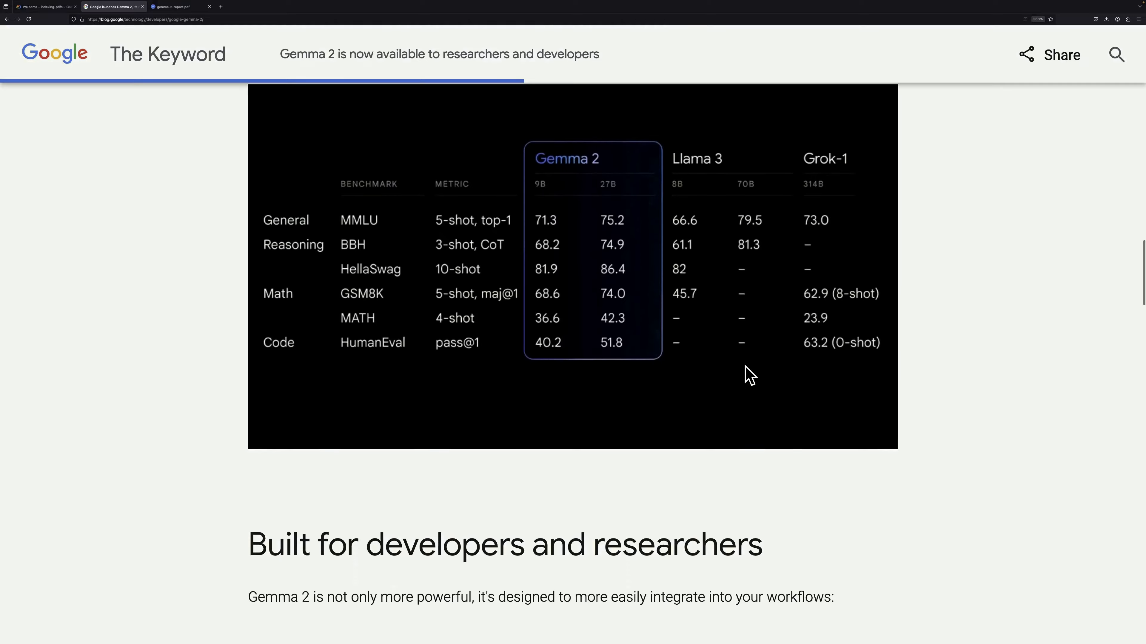
{"action": "scroll", "coordinate": [745, 368], "scroll_direction": "down", "scroll_amount": 3}
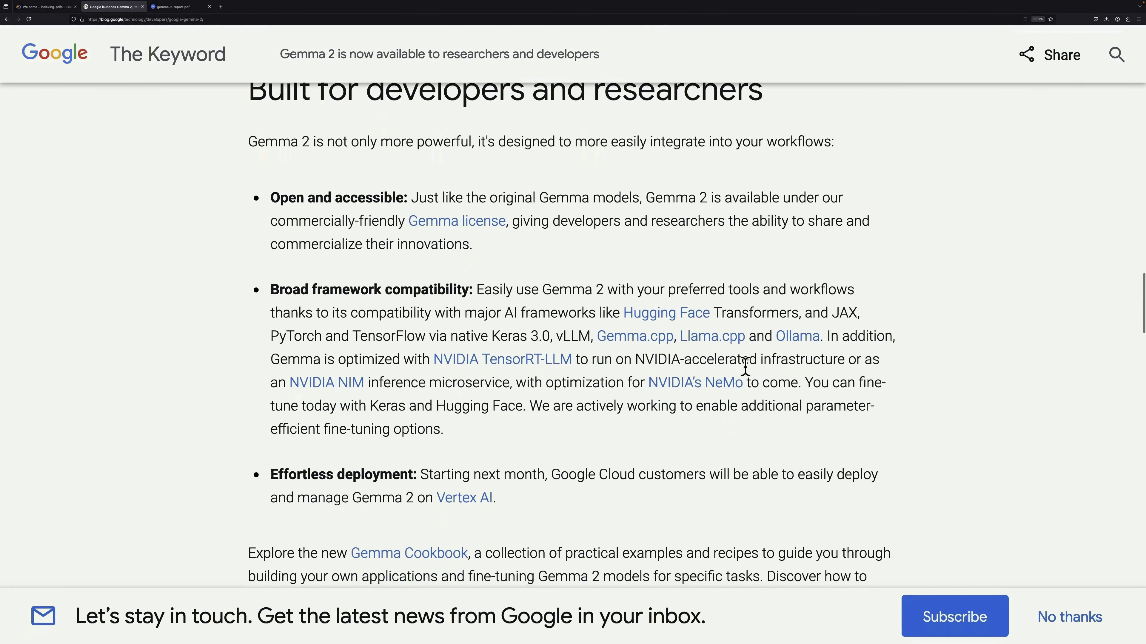
{"action": "double_click", "coordinate": [341, 198]}
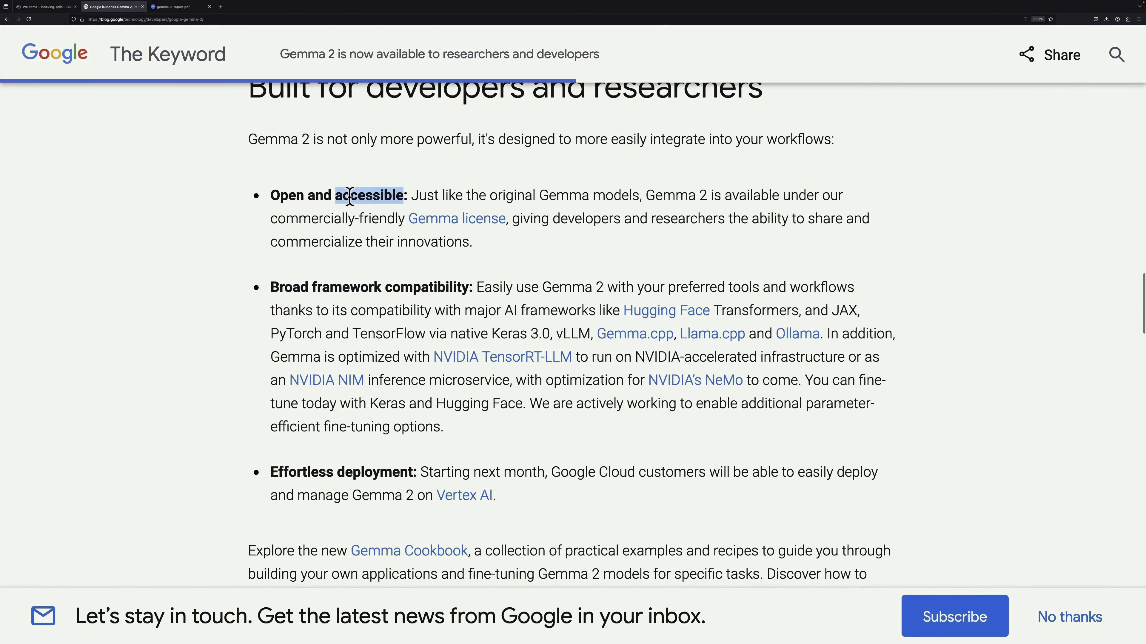
{"action": "left_click_drag", "start_coordinate": [341, 198], "coordinate": [308, 197]}
{"action": "double_click", "coordinate": [301, 196]}
{"action": "scroll", "coordinate": [427, 351], "scroll_direction": "down", "scroll_amount": 1}
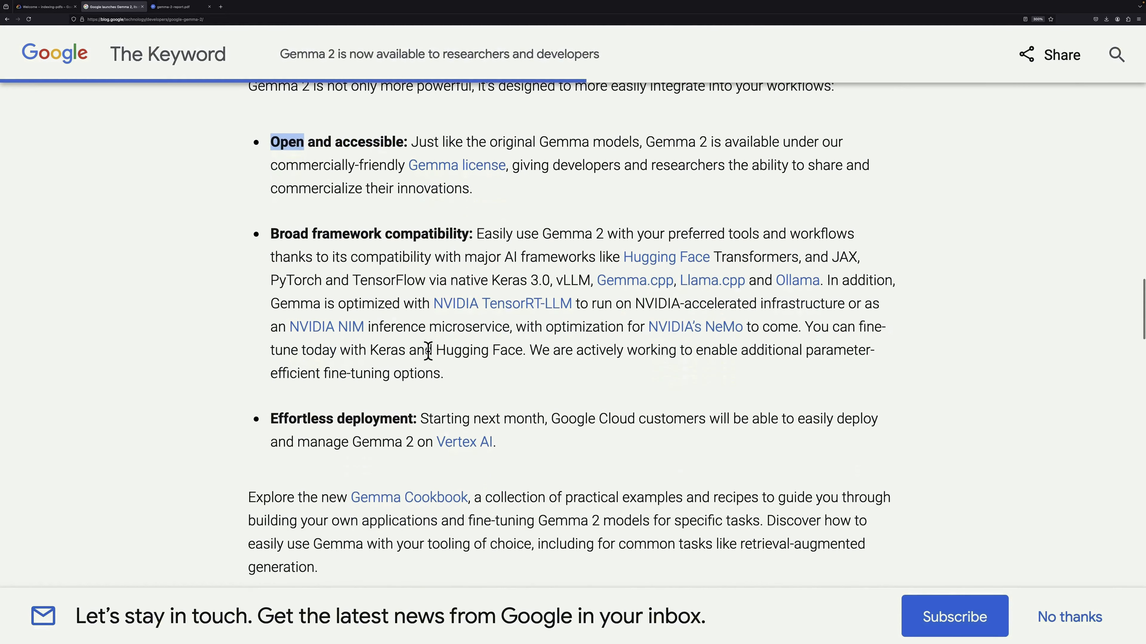
{"action": "left_click", "coordinate": [527, 388]}
{"action": "scroll", "coordinate": [524, 382], "scroll_direction": "down", "scroll_amount": 1}
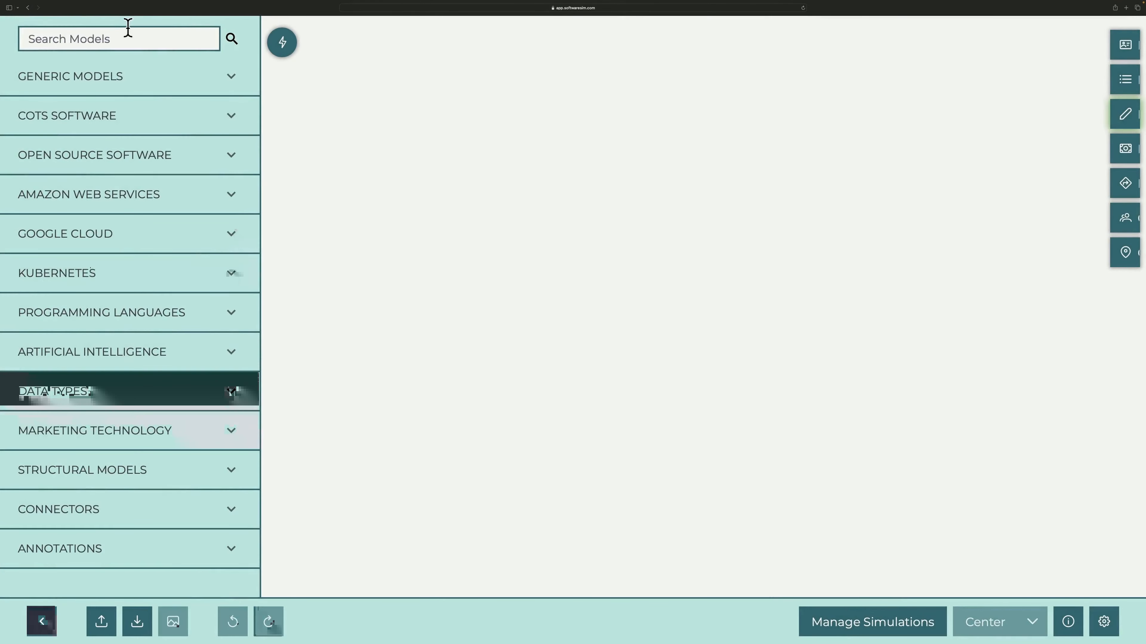
In Software Solutions Studio, add a Gemma model to the canvas, named "Gemma 2" and described as "Open source model from Google".
{"action": "type", "text": "gemma"}
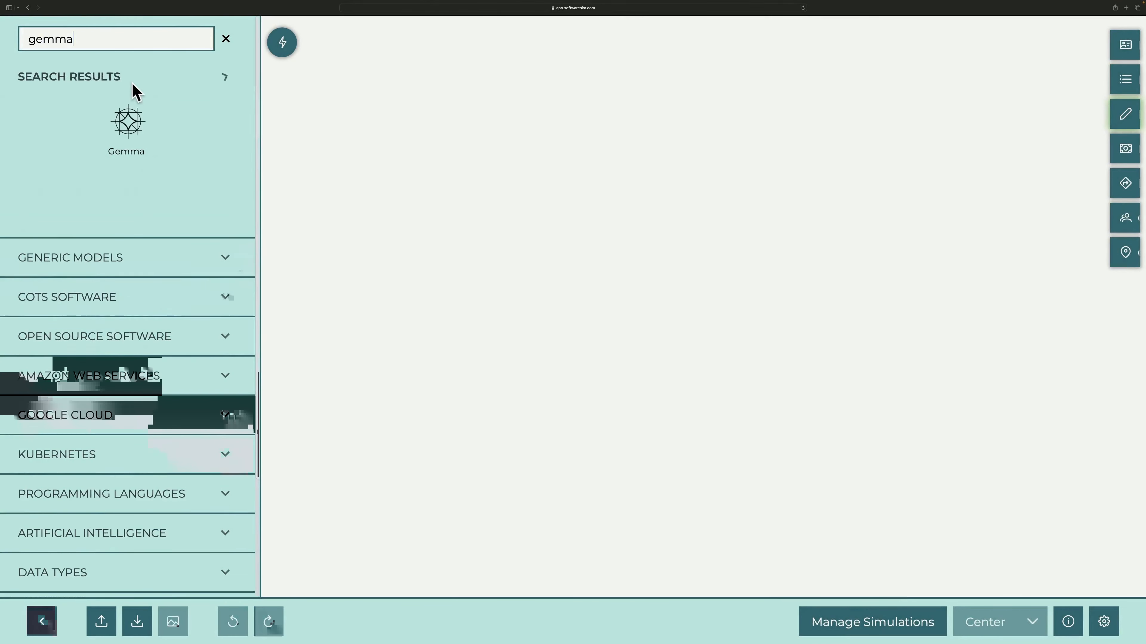
{"action": "left_click_drag", "start_coordinate": [128, 118], "coordinate": [505, 188]}
{"action": "right_click", "coordinate": [507, 186]}
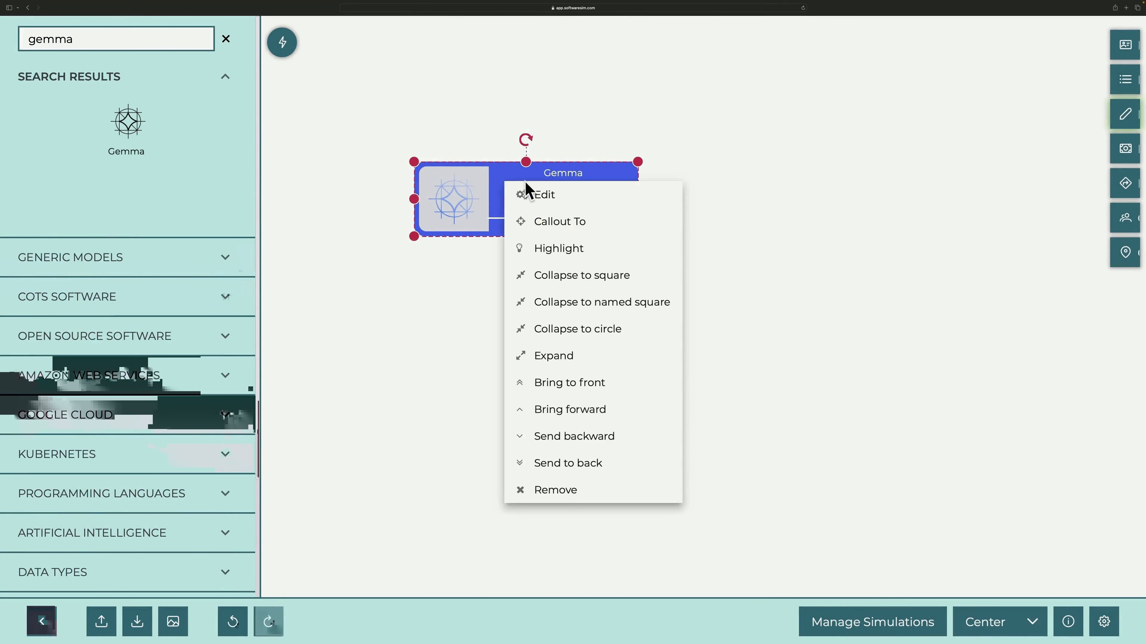
{"action": "left_click", "coordinate": [514, 193]}
{"action": "left_click", "coordinate": [473, 164]}
{"action": "type", "text": "2"}
{"action": "left_click", "coordinate": [472, 253]}
{"action": "type", "text": "Open source model from Google"}
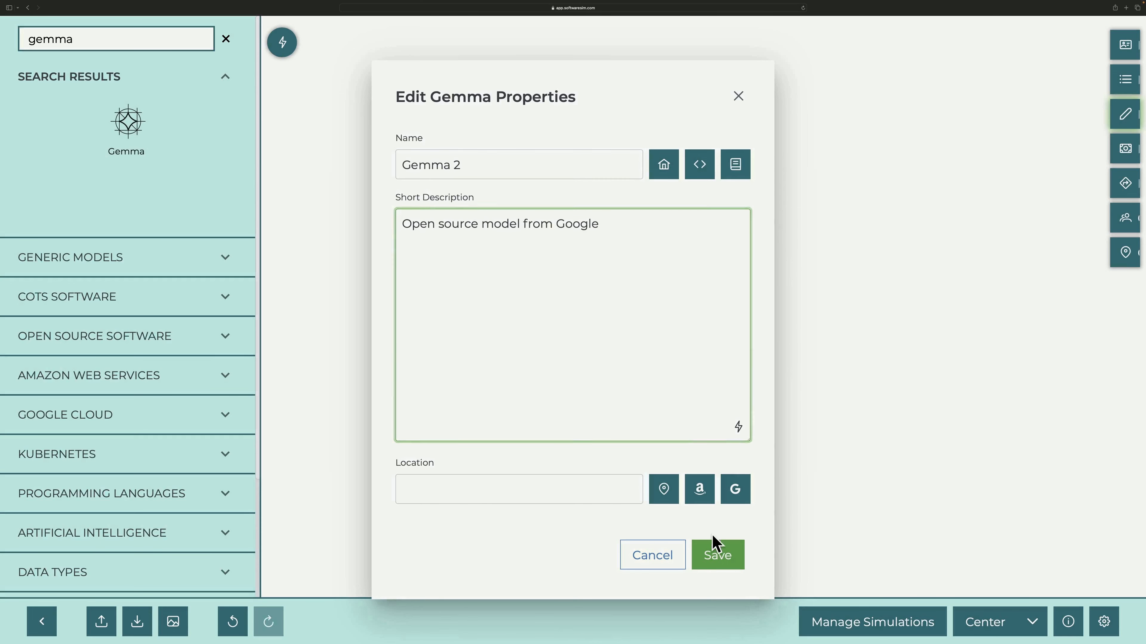
{"action": "left_click", "coordinate": [716, 554]}
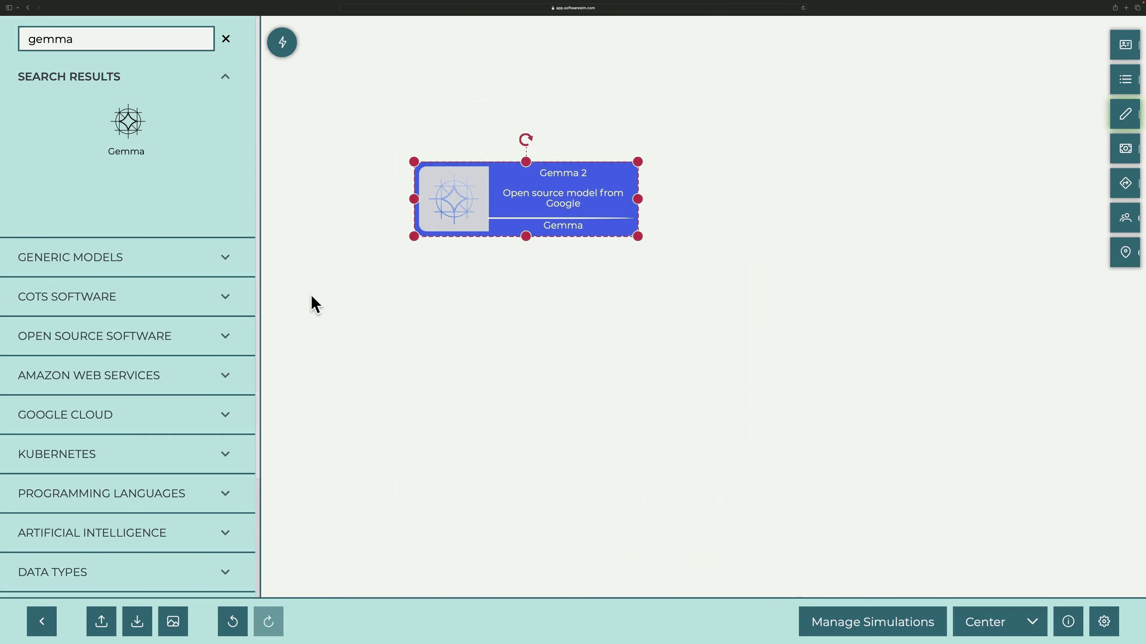
Add a Vertex AI model below and left of Gemma 2, described as "No-code option for deploying and testing out the model".
{"action": "double_click", "coordinate": [63, 40]}
{"action": "type", "text": "vertex ai"}
{"action": "left_click_drag", "start_coordinate": [108, 116], "coordinate": [422, 296]}
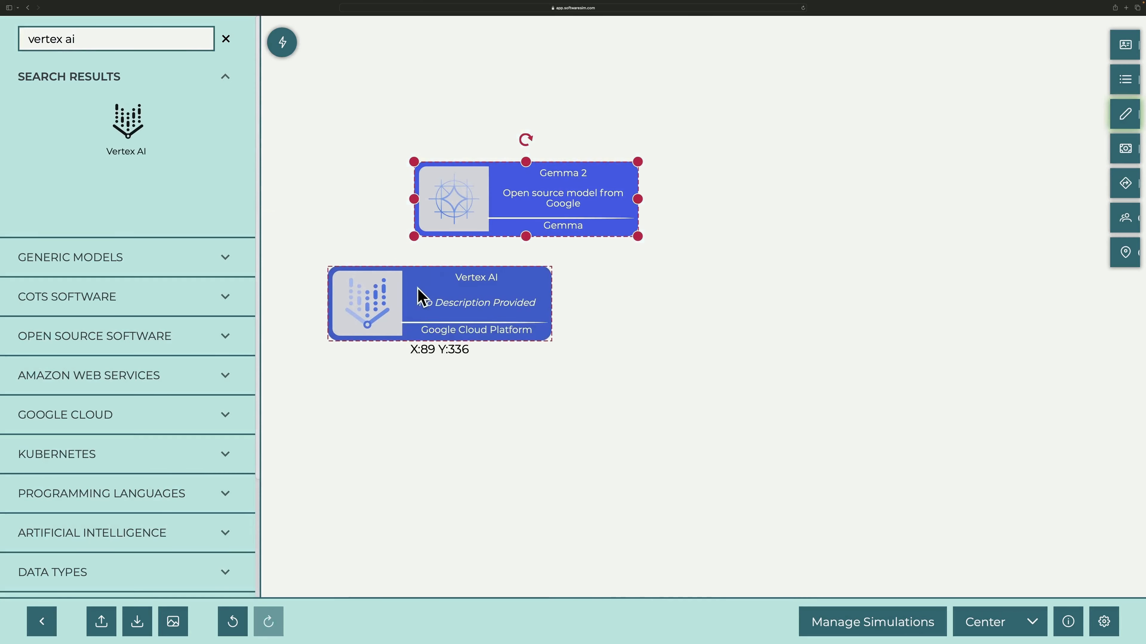
{"action": "right_click", "coordinate": [422, 296]}
{"action": "left_click", "coordinate": [449, 317]}
{"action": "type", "text": "No-code option for d"}
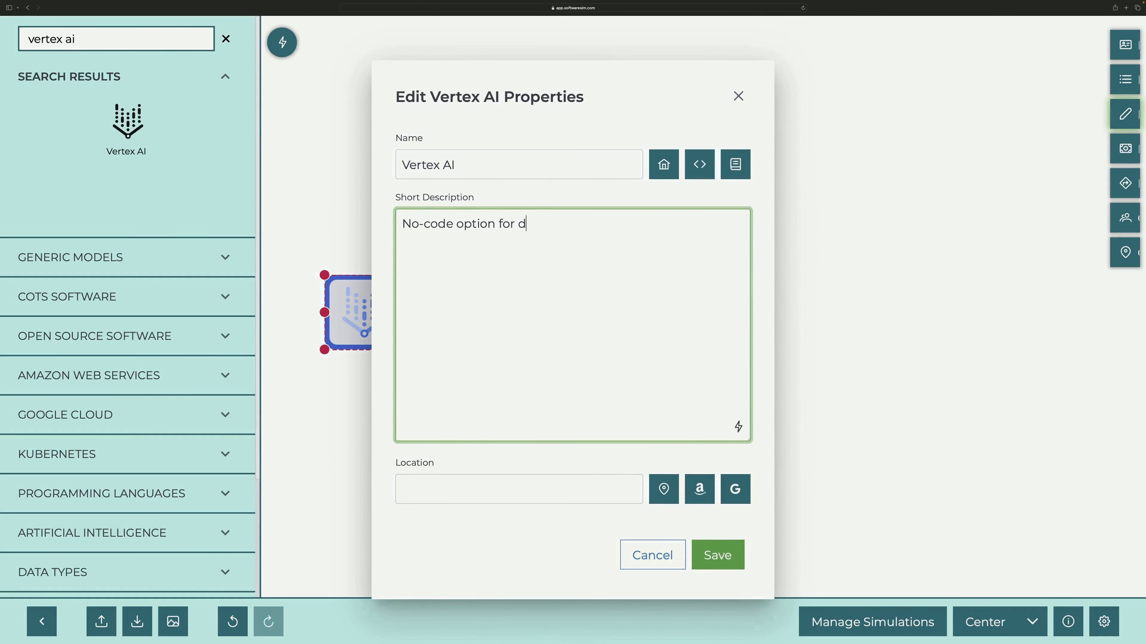
{"action": "type", "text": "el"}
{"action": "left_click", "coordinate": [729, 556]}
{"action": "left_click_drag", "start_coordinate": [455, 323], "coordinate": [415, 322]}
Add a Hugging Face model to the right of Vertex AI, described as "Developing and implementing state-of-the-art natural language processing models and tools".
{"action": "double_click", "coordinate": [95, 32]}
{"action": "key", "text": "ctrl+a"}
{"action": "type", "text": "hugging"}
{"action": "left_click_drag", "start_coordinate": [126, 120], "coordinate": [660, 289]}
{"action": "right_click", "coordinate": [658, 298]}
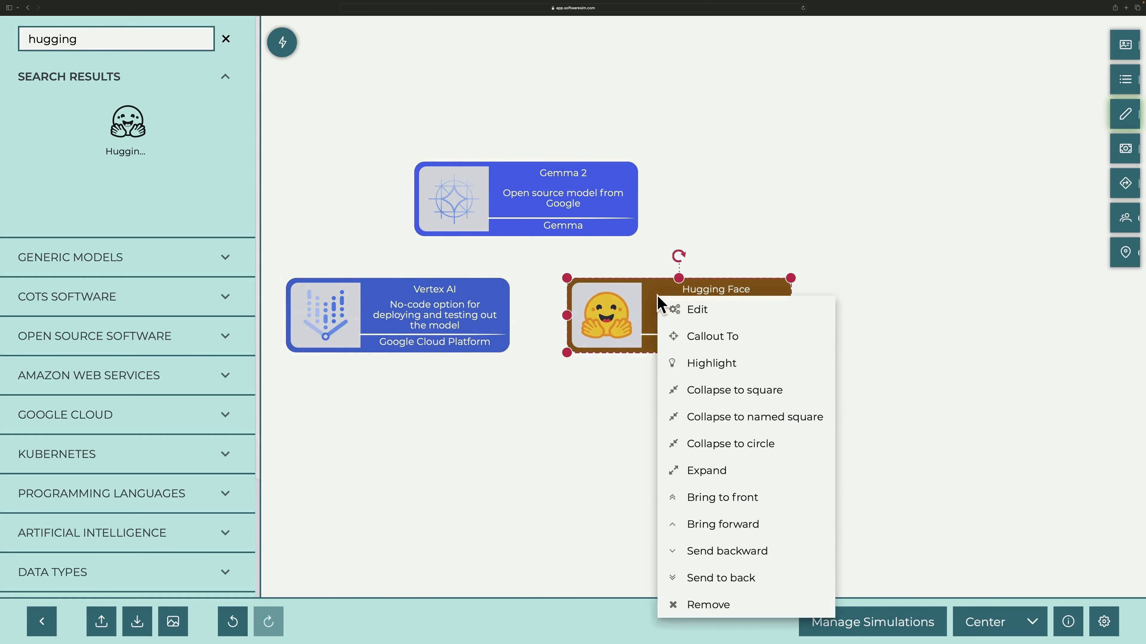
{"action": "left_click", "coordinate": [677, 310]}
{"action": "type", "text": "Developing and implementing state-of-the-art natural language processing models and tools"}
{"action": "left_click", "coordinate": [730, 554]}
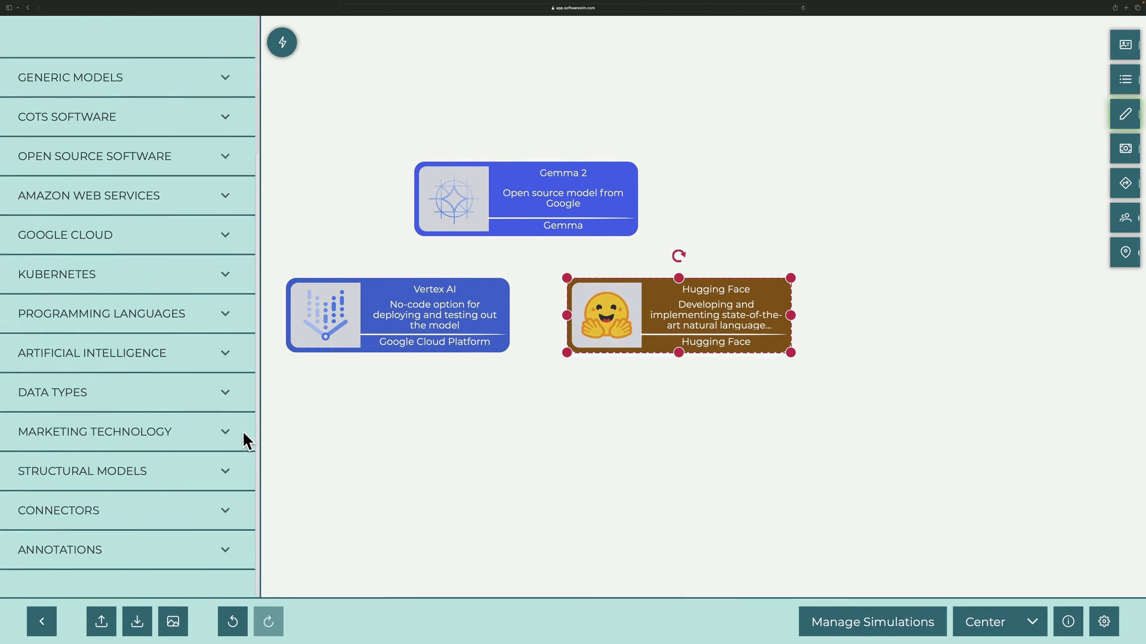
Connect Gemma 2 to the Vertex AI and Hugging Face models with solid elbow arrow connectors.
{"action": "left_click", "coordinate": [138, 510]}
{"action": "left_click", "coordinate": [121, 506]}
{"action": "left_click", "coordinate": [118, 537]}
{"action": "scroll", "coordinate": [115, 540], "scroll_direction": "down", "scroll_amount": 3}
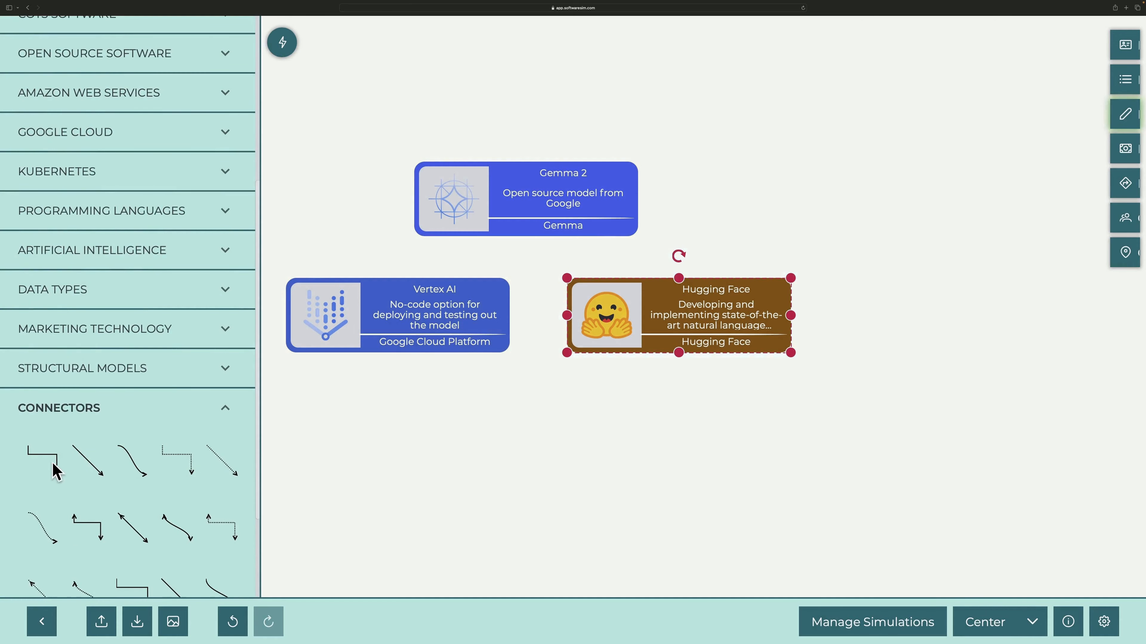
{"action": "left_click_drag", "start_coordinate": [53, 471], "coordinate": [397, 274]}
{"action": "left_click_drag", "start_coordinate": [51, 470], "coordinate": [707, 270]}
Open the Hugging Face website through the home page link in the Hugging Face model's properties, and zoom the page out.
{"action": "right_click", "coordinate": [673, 315]}
{"action": "left_click", "coordinate": [686, 327]}
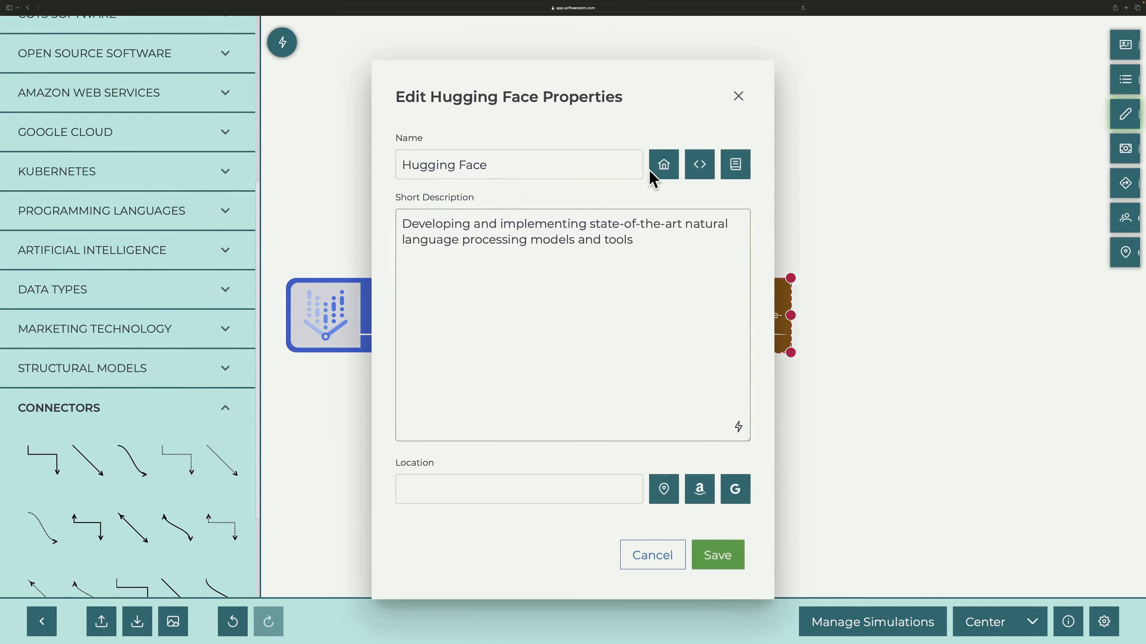
{"action": "left_click", "coordinate": [661, 165]}
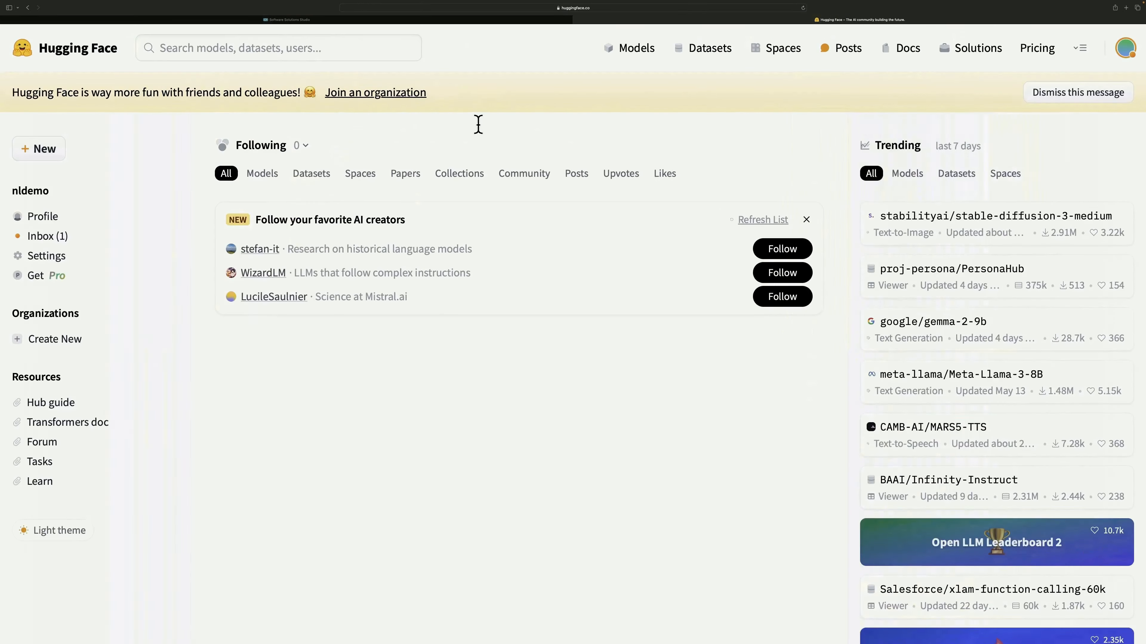
{"action": "key", "text": "super+minus"}
Open google/gemma-2-9b from the Hugging Face models list and look through its model card.
{"action": "left_click", "coordinate": [630, 49]}
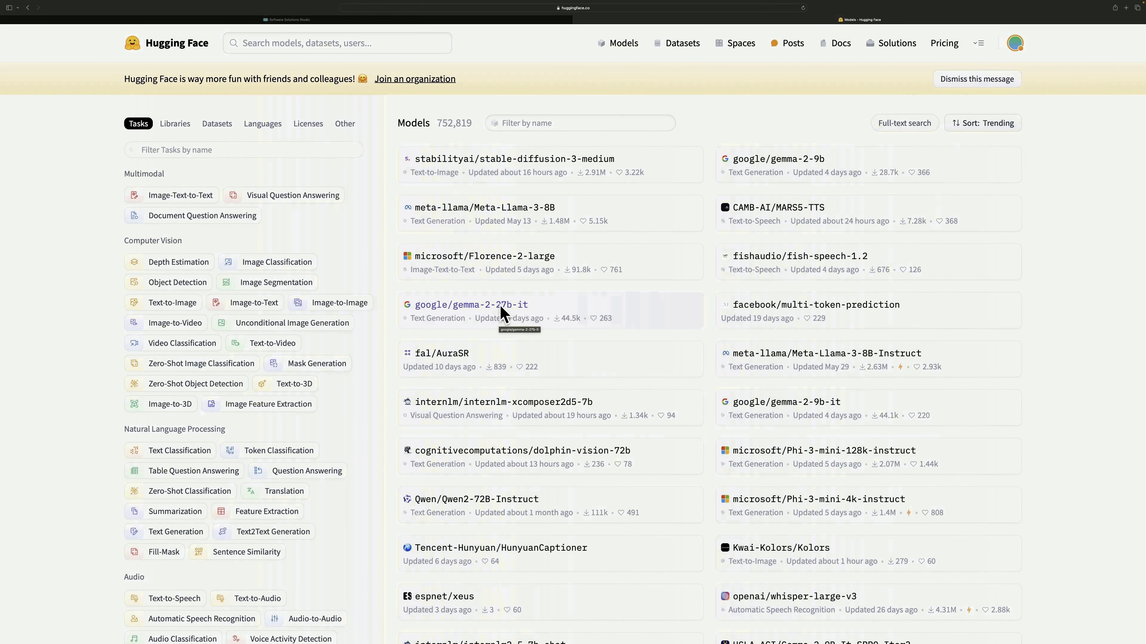
{"action": "left_click", "coordinate": [762, 167]}
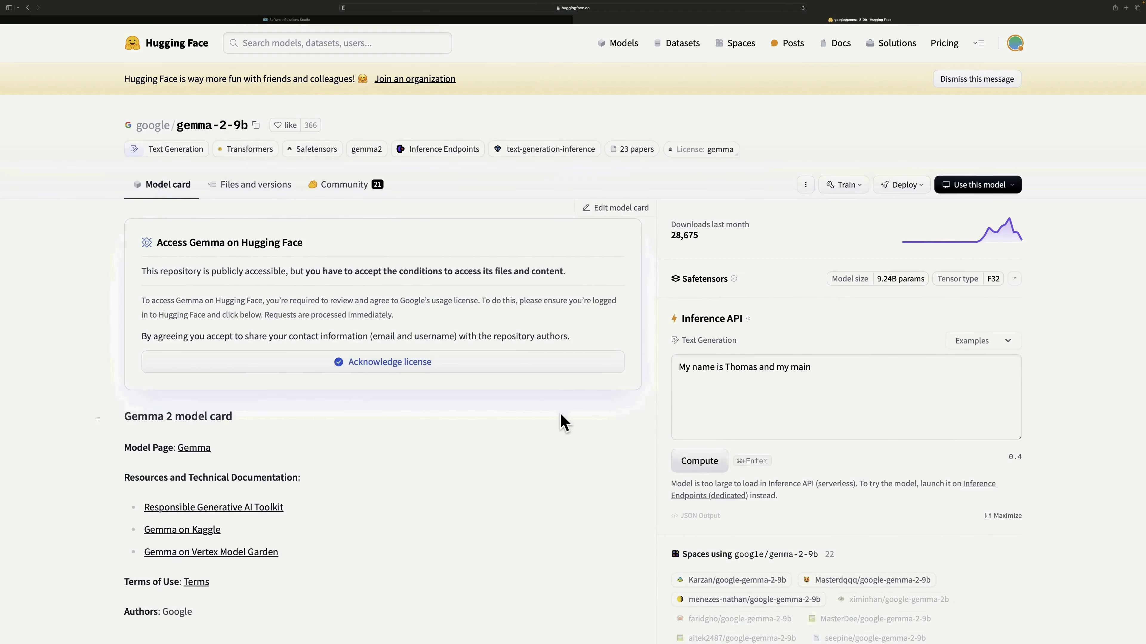
{"action": "scroll", "coordinate": [562, 422], "scroll_direction": "down", "scroll_amount": 15}
{"action": "scroll", "coordinate": [432, 289], "scroll_direction": "down", "scroll_amount": 15}
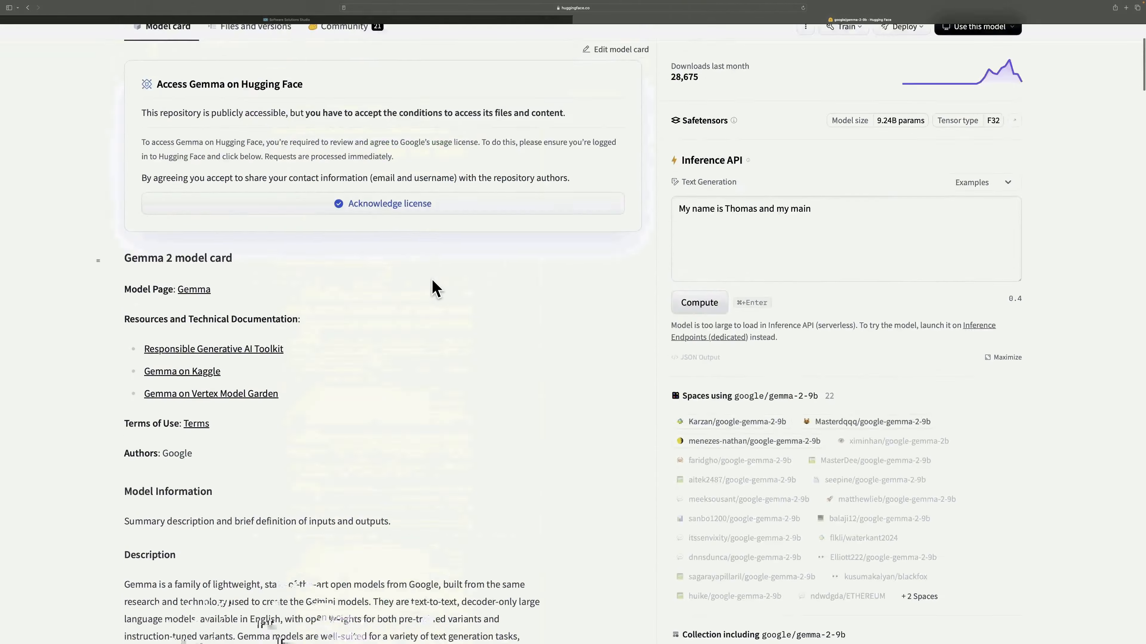
Return to the Software Solutions Studio diagram and save the Hugging Face model's properties.
{"action": "scroll", "coordinate": [432, 288], "scroll_direction": "up", "scroll_amount": 4}
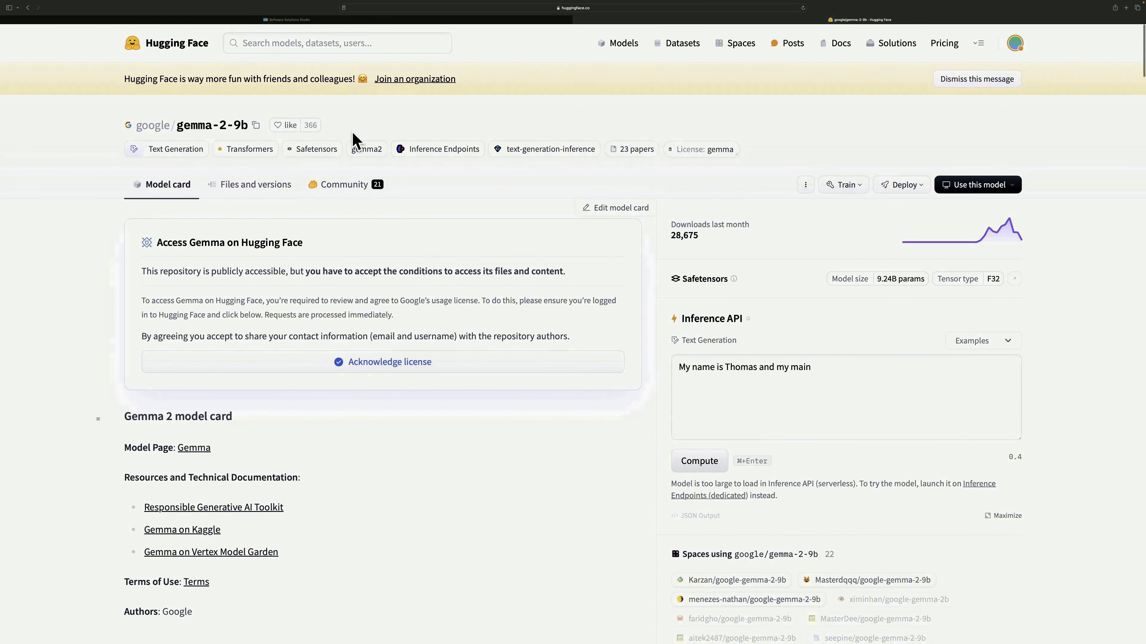
{"action": "left_click", "coordinate": [253, 19]}
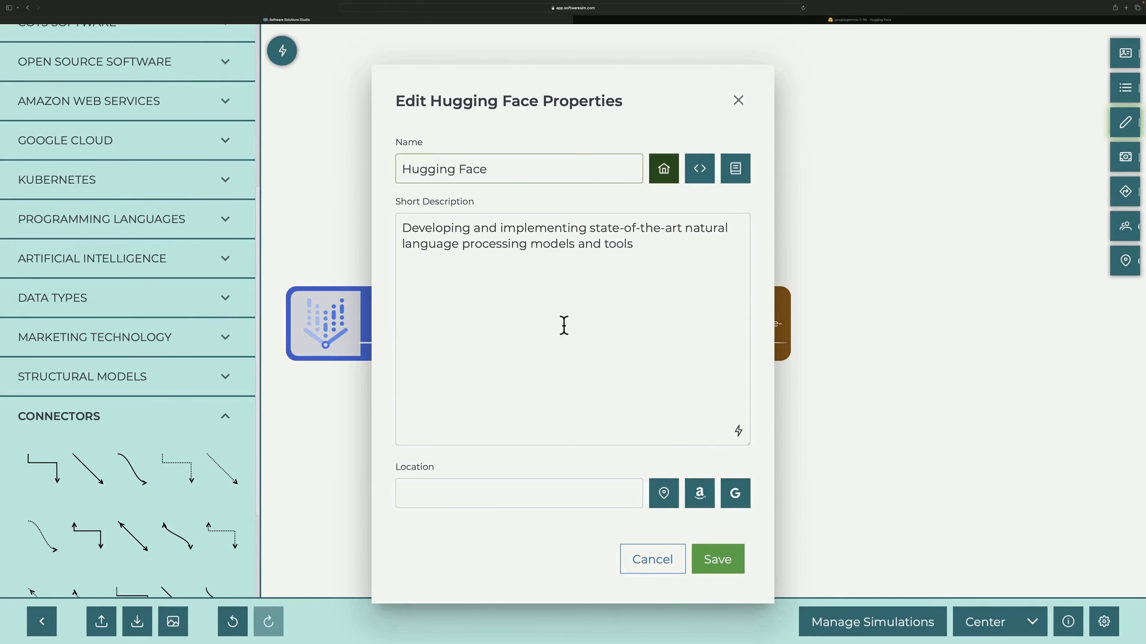
{"action": "left_click", "coordinate": [740, 553]}
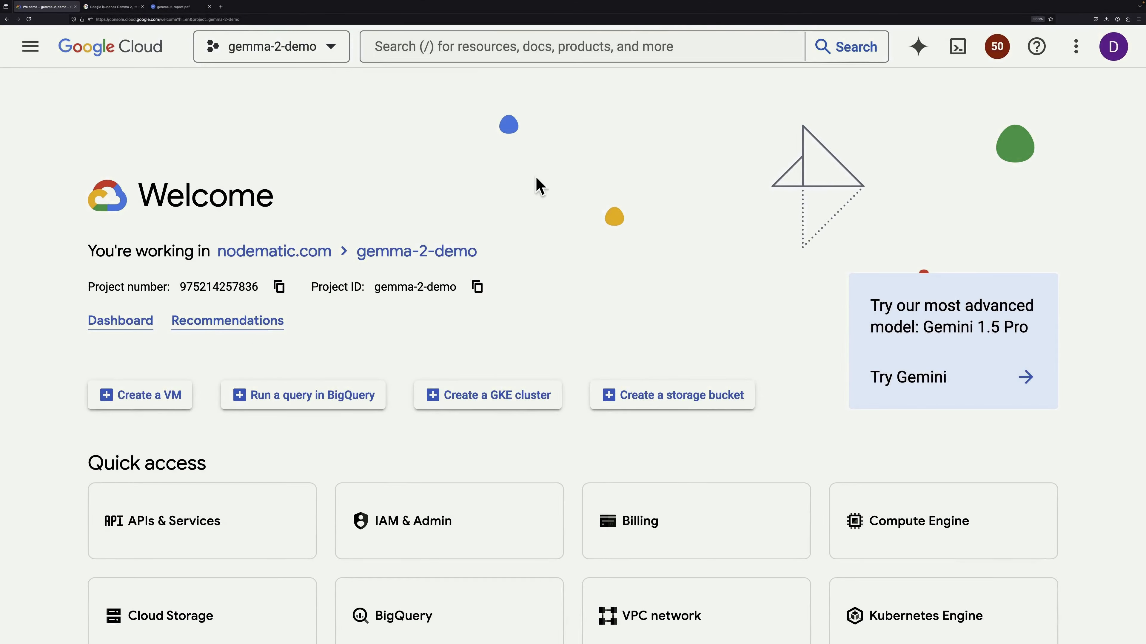
Switch to the Google Cloud console, find Vertex AI by searching for "vertex", and enable all recommended APIs.
{"action": "left_click", "coordinate": [482, 47]}
{"action": "type", "text": "vertex"}
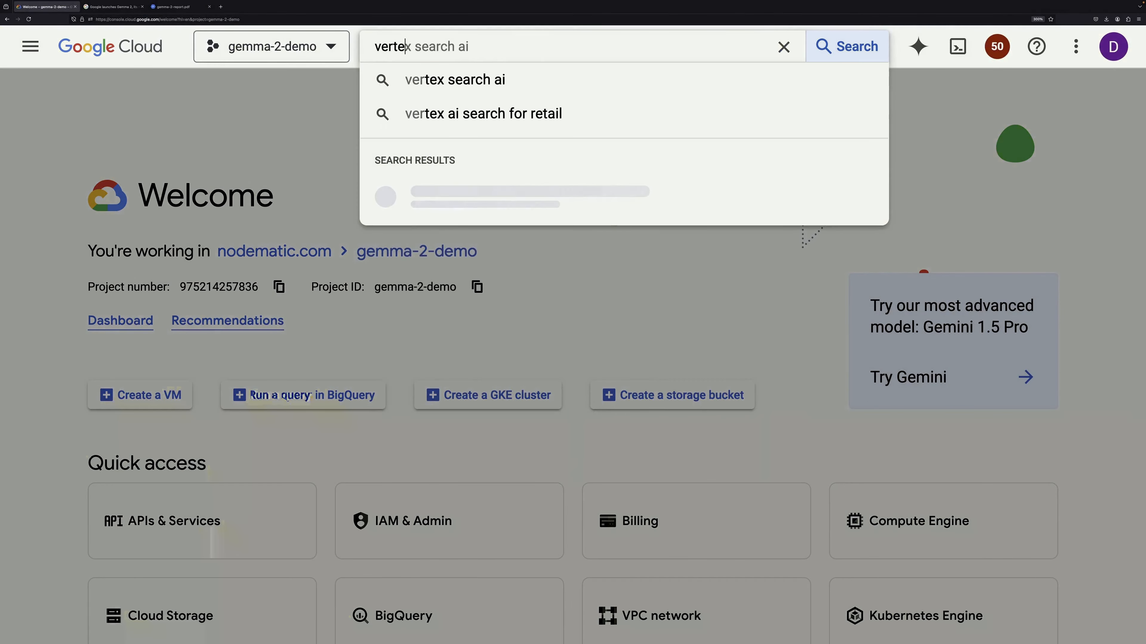
{"action": "left_click", "coordinate": [486, 192]}
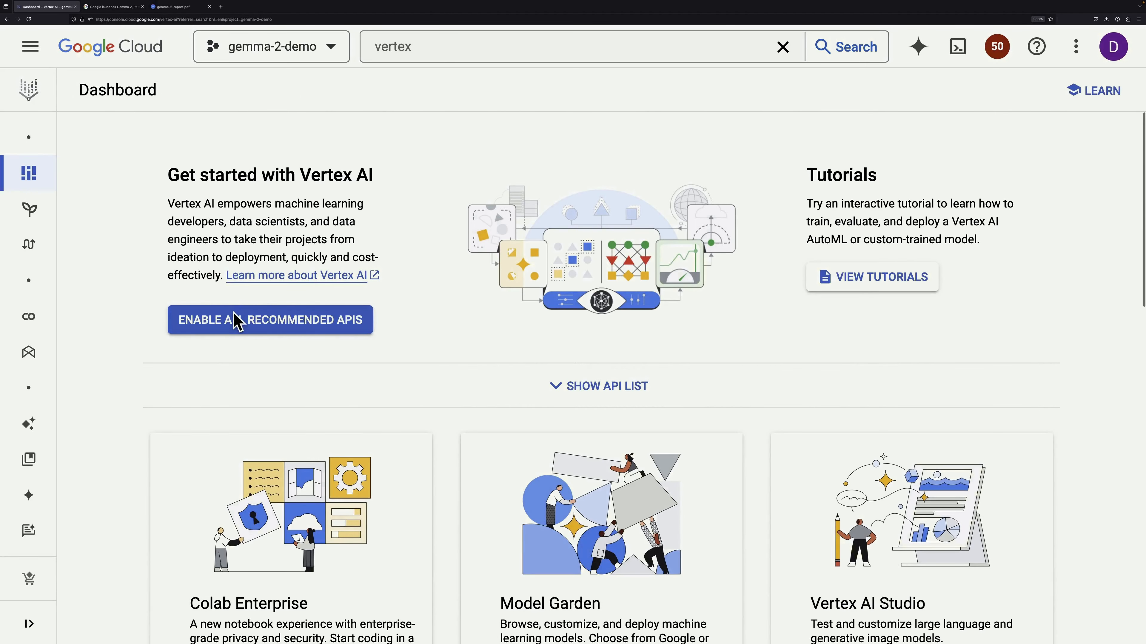
{"action": "left_click", "coordinate": [235, 318]}
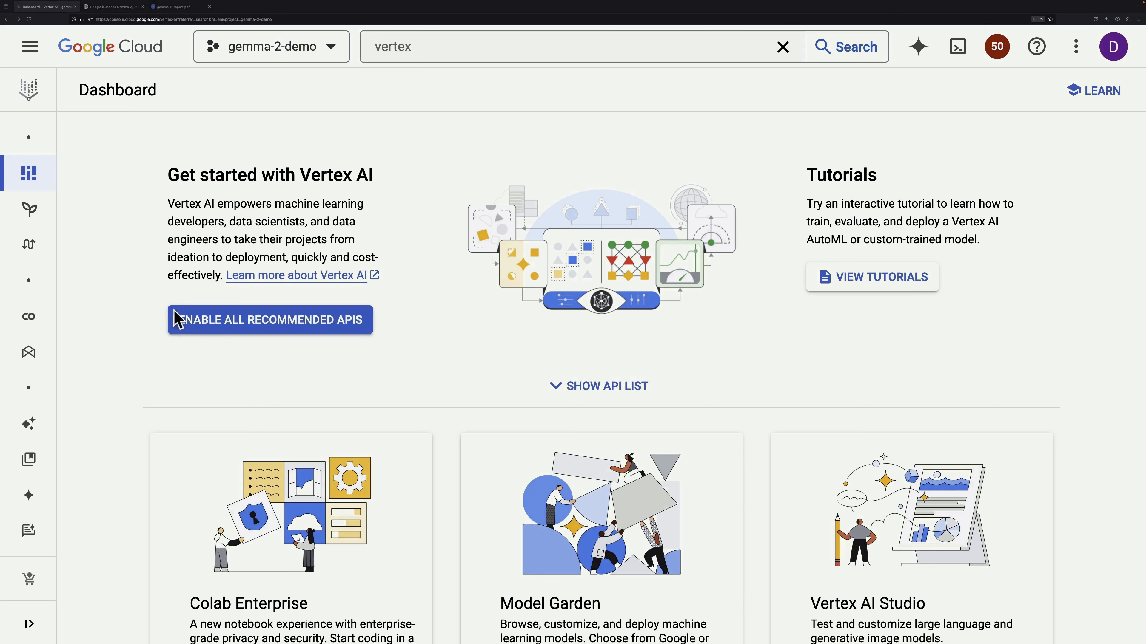
Open Vertex AI's Model Garden, view the featured Gemma model's page, and return to the model gallery.
{"action": "mouse_move", "coordinate": [52, 415]}
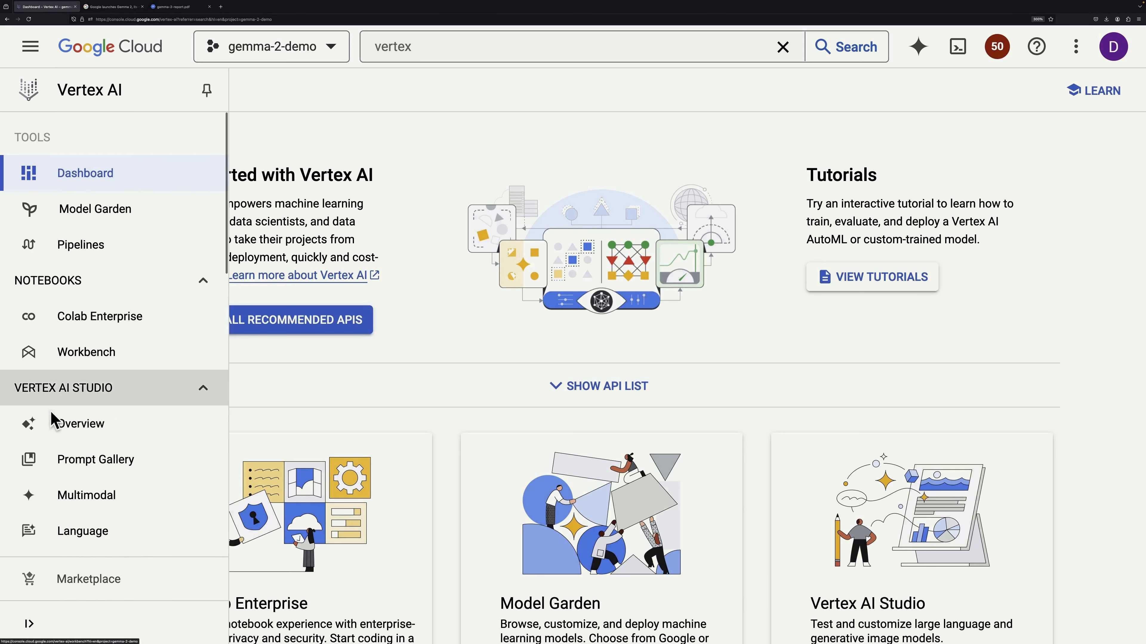
{"action": "left_click", "coordinate": [69, 223]}
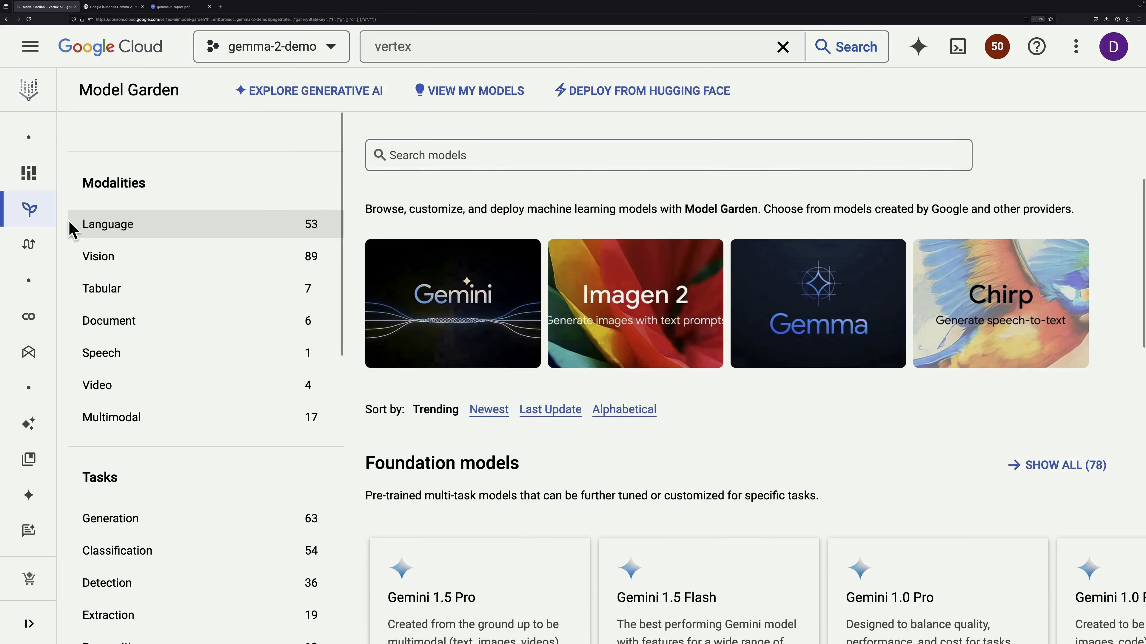
{"action": "scroll", "coordinate": [240, 460], "scroll_direction": "down", "scroll_amount": 3}
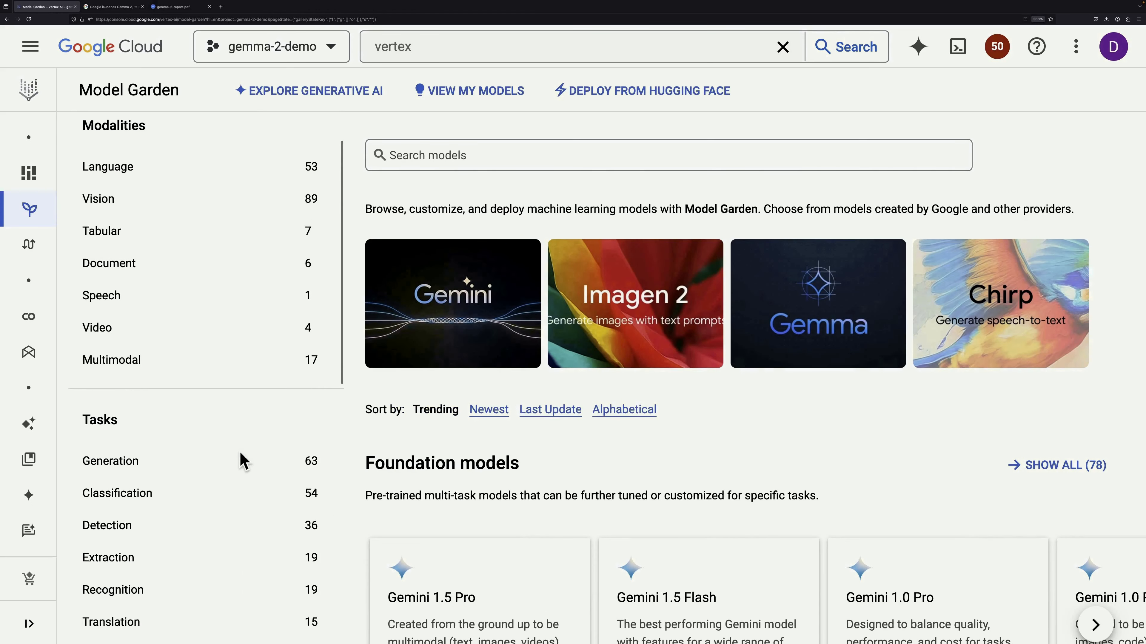
{"action": "left_click", "coordinate": [798, 305]}
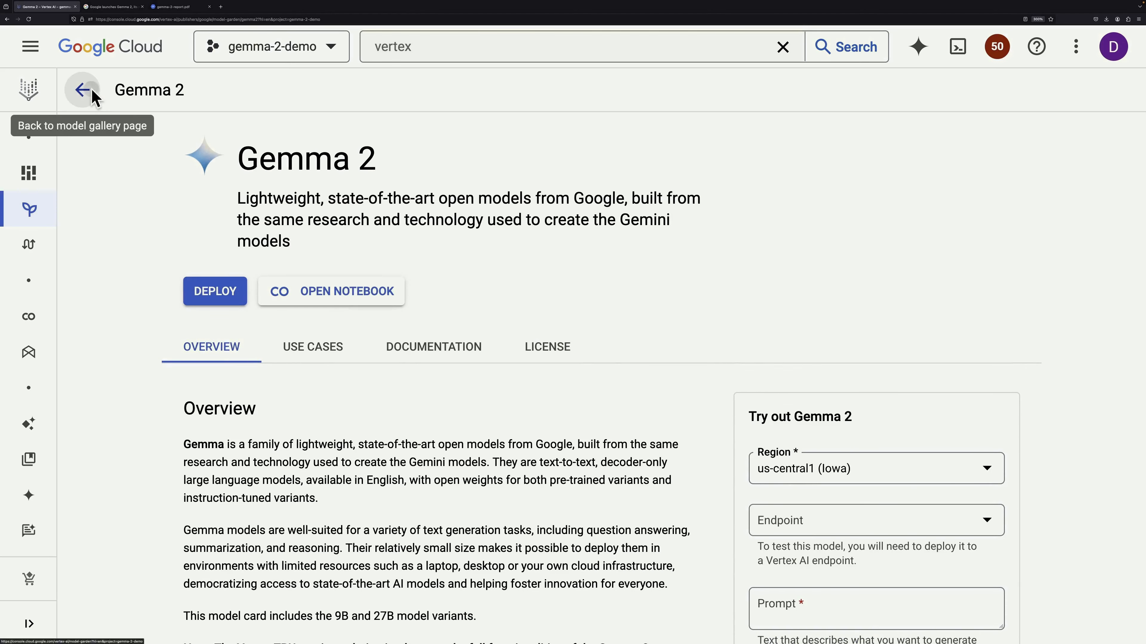
{"action": "left_click", "coordinate": [83, 90]}
Filter Model Garden by the Open source feature and open Gemma 2 from the foundation models.
{"action": "scroll", "coordinate": [156, 502], "scroll_direction": "down", "scroll_amount": 10}
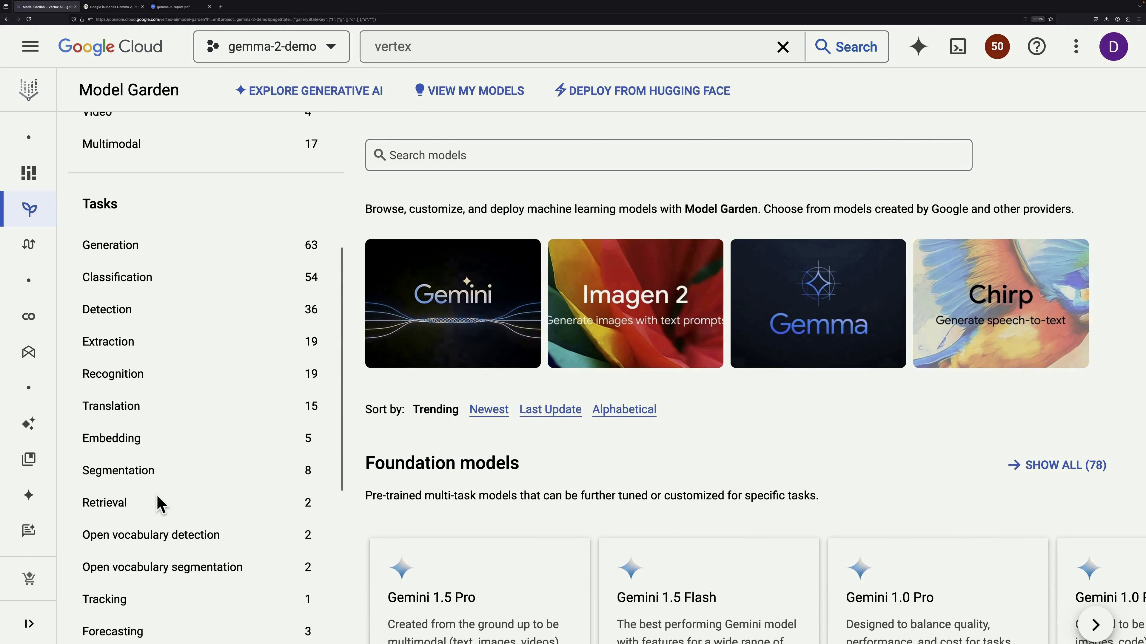
{"action": "left_click", "coordinate": [194, 488]}
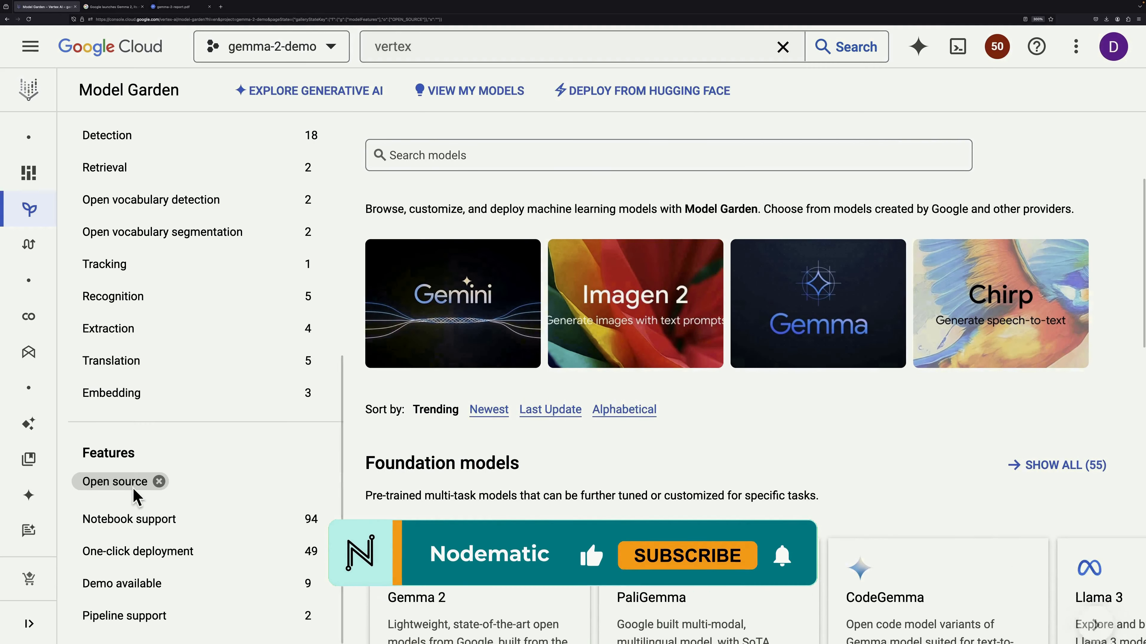
{"action": "scroll", "coordinate": [521, 510], "scroll_direction": "down", "scroll_amount": 3}
{"action": "scroll", "coordinate": [947, 496], "scroll_direction": "down", "scroll_amount": 3}
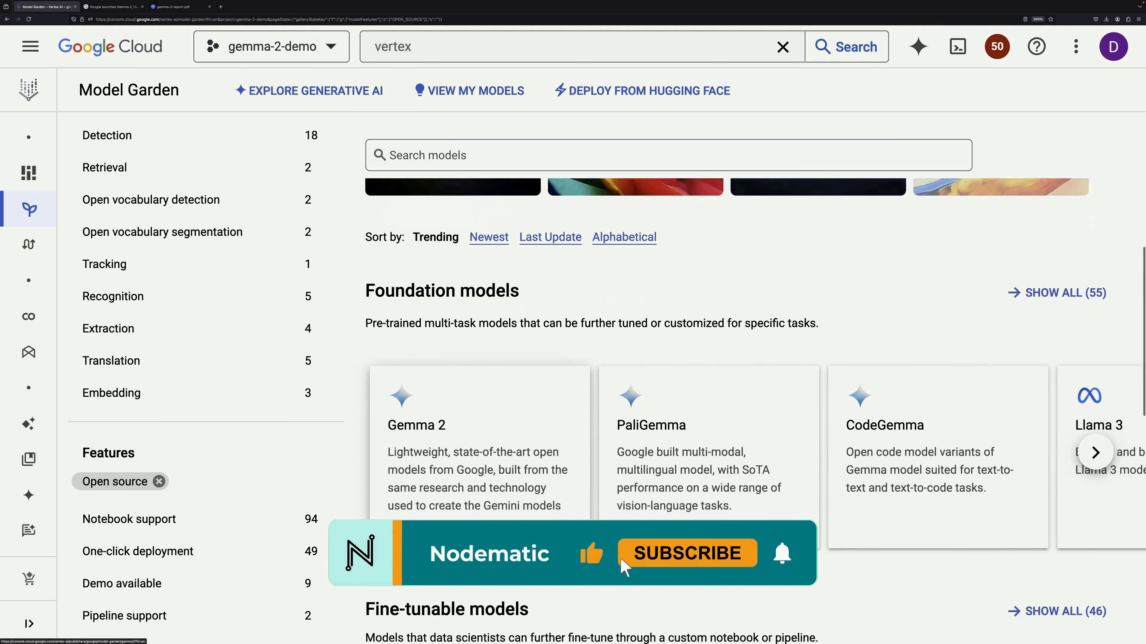
{"action": "left_click", "coordinate": [1107, 391]}
{"action": "left_click", "coordinate": [394, 389]}
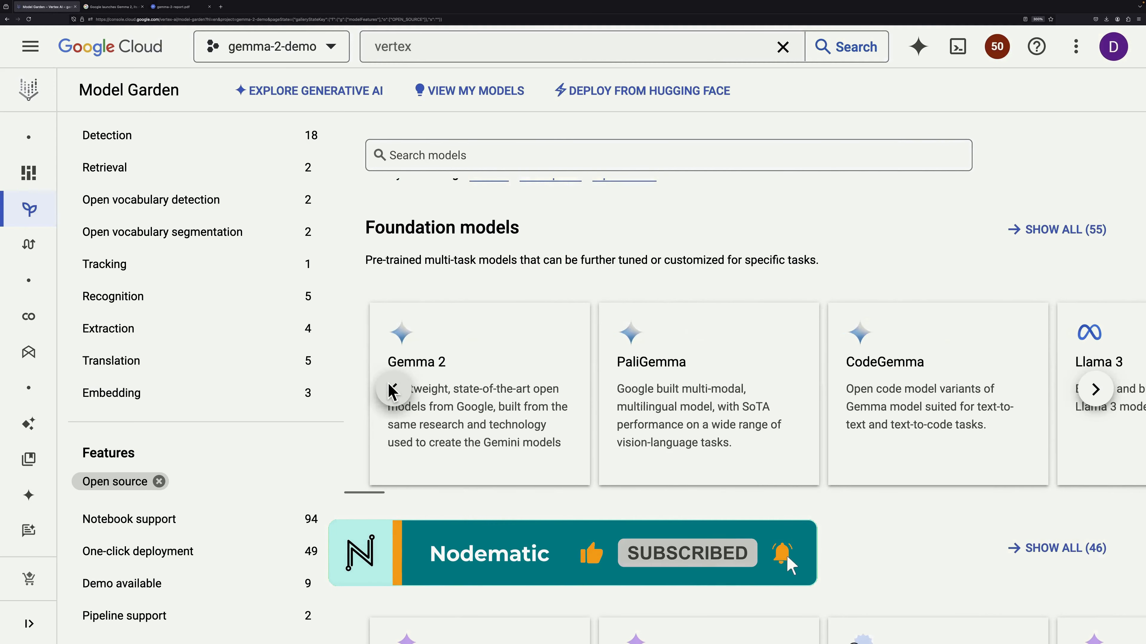
{"action": "left_click", "coordinate": [458, 365]}
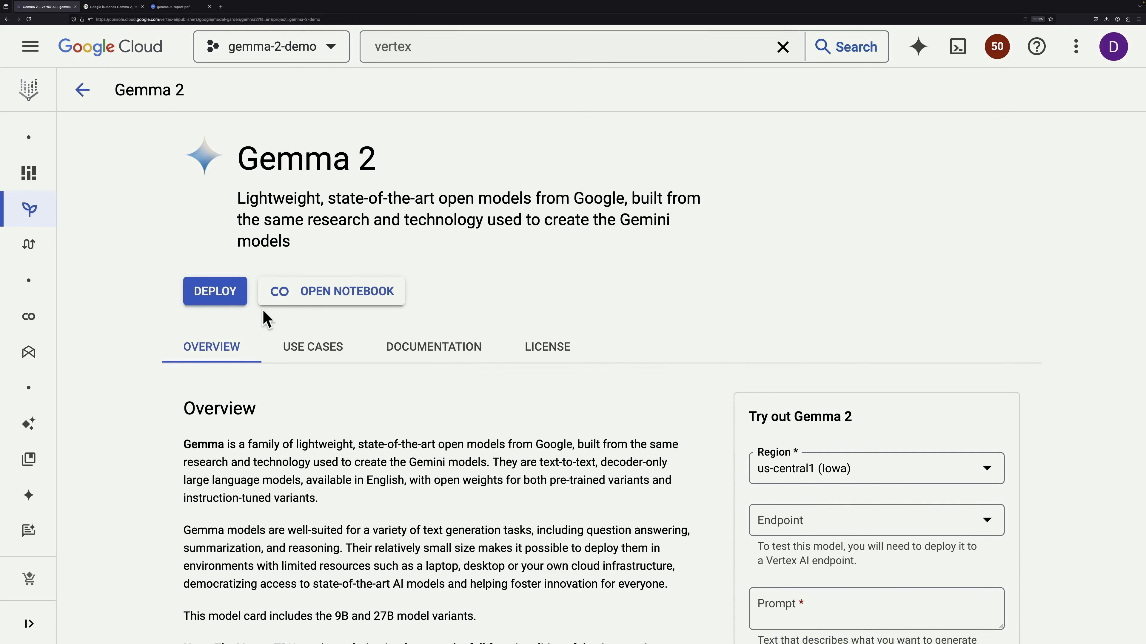
Check which endpoints can be selected for trying out Gemma 2 on its model page.
{"action": "scroll", "coordinate": [545, 440], "scroll_direction": "down", "scroll_amount": 2}
{"action": "left_click", "coordinate": [821, 431]}
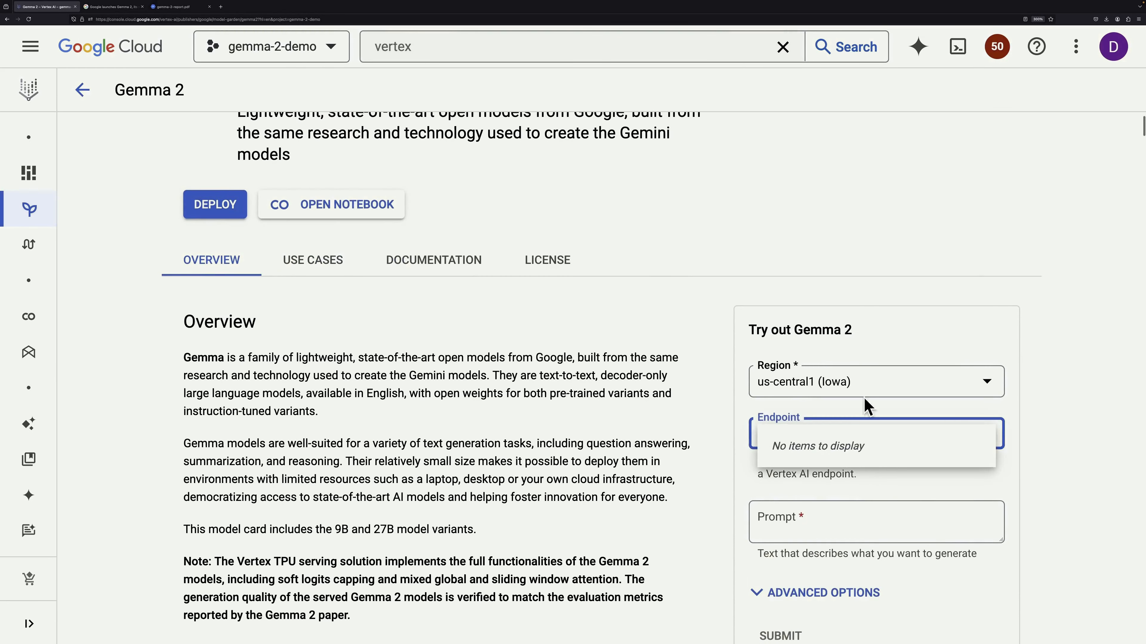
{"action": "scroll", "coordinate": [676, 451], "scroll_direction": "down", "scroll_amount": 2}
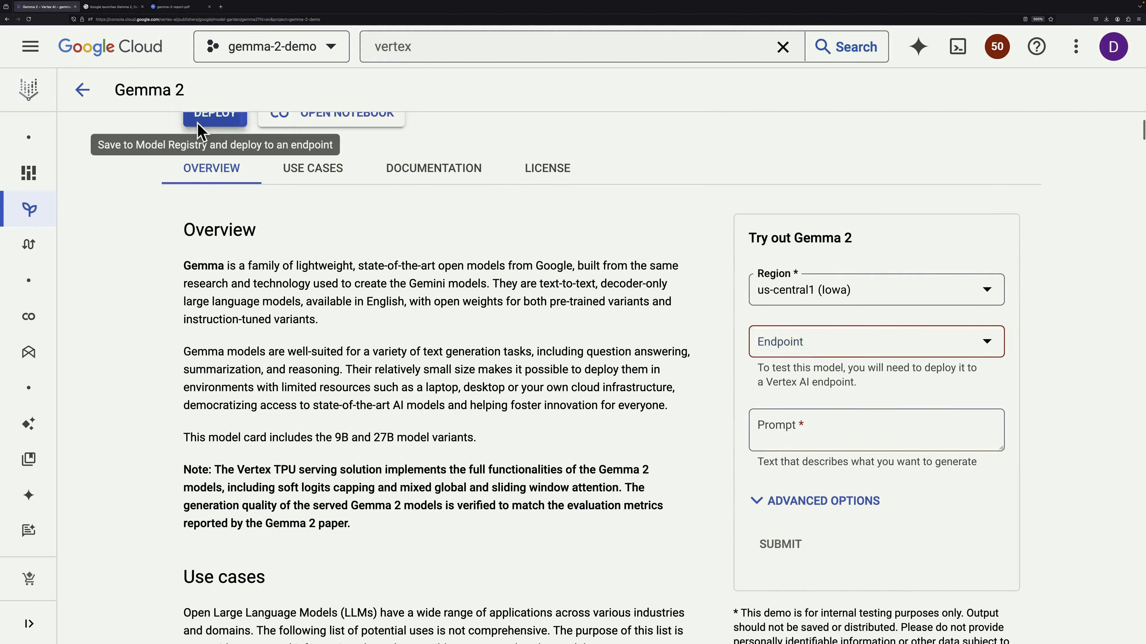
Start deploying Gemma 2 on Vertex AI and keep google/gemma2-27b-it as the resource ID.
{"action": "left_click", "coordinate": [198, 131]}
{"action": "left_click", "coordinate": [803, 220]}
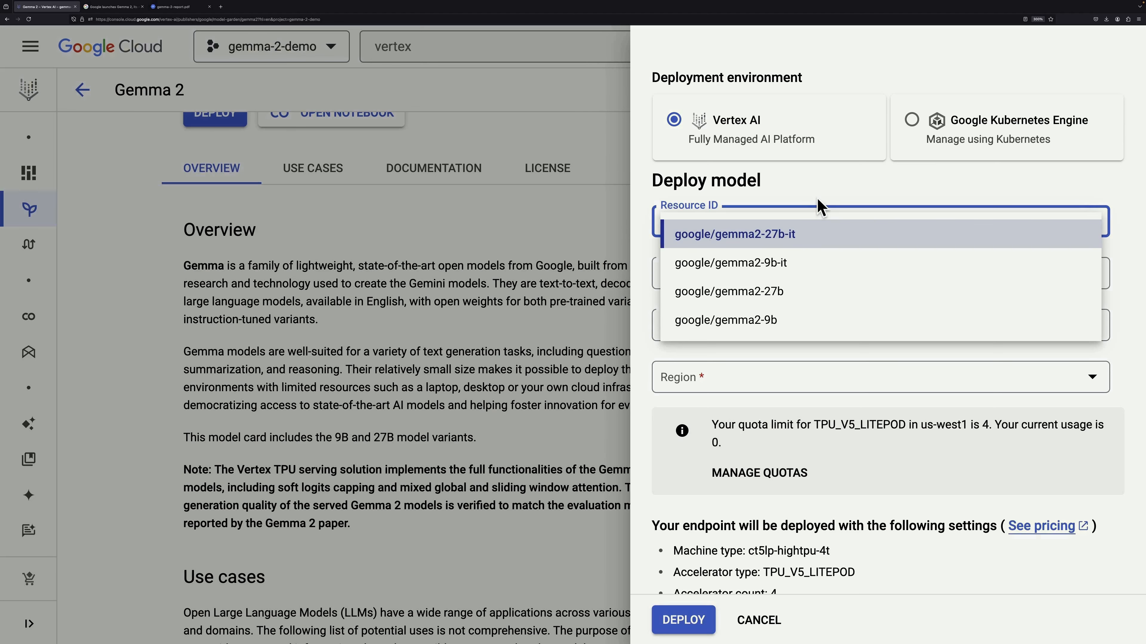
{"action": "left_click", "coordinate": [819, 208]}
{"action": "scroll", "coordinate": [807, 293], "scroll_direction": "down", "scroll_amount": 1}
Check the region choices for the deployment and use us-west1 (Oregon).
{"action": "left_click", "coordinate": [821, 341]}
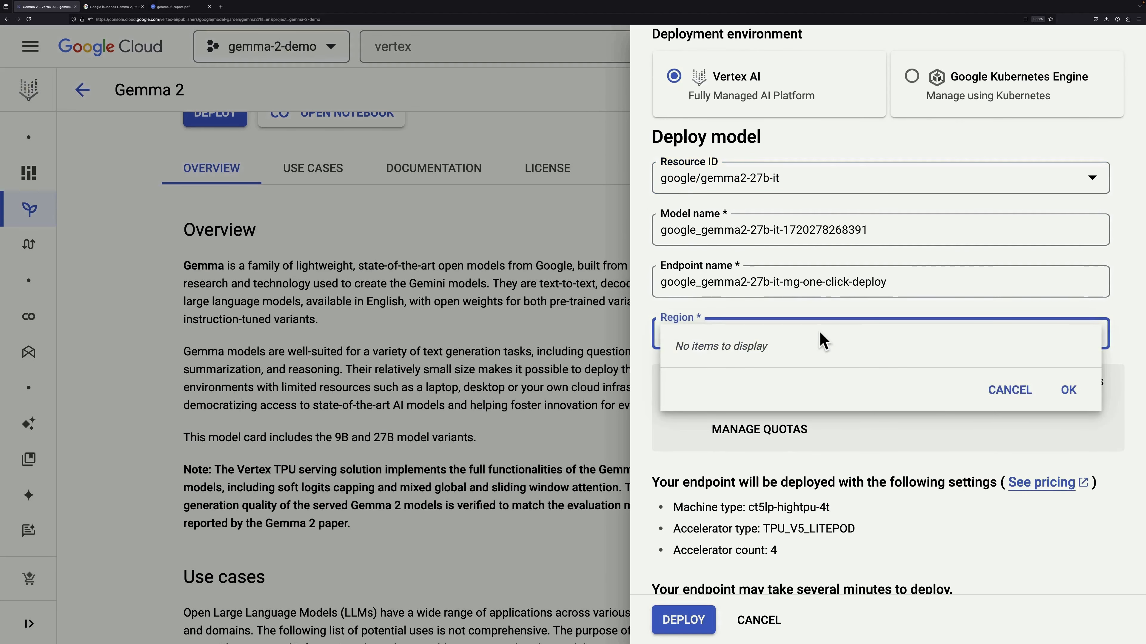
{"action": "left_click", "coordinate": [852, 317]}
{"action": "scroll", "coordinate": [850, 318], "scroll_direction": "down", "scroll_amount": 3}
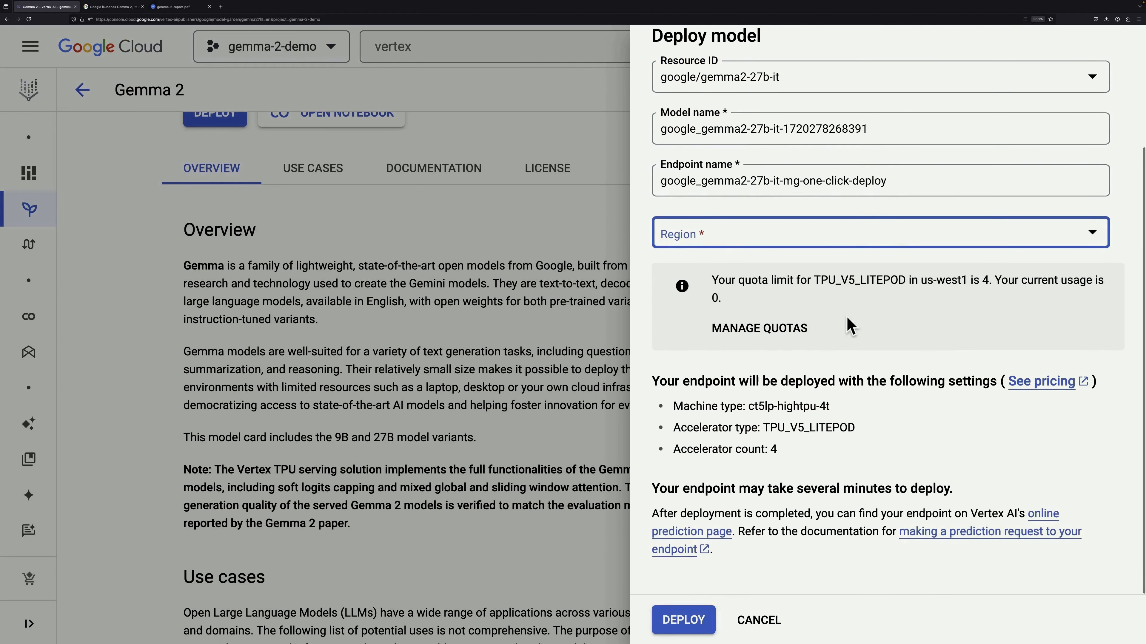
{"action": "scroll", "coordinate": [848, 241], "scroll_direction": "up", "scroll_amount": 4}
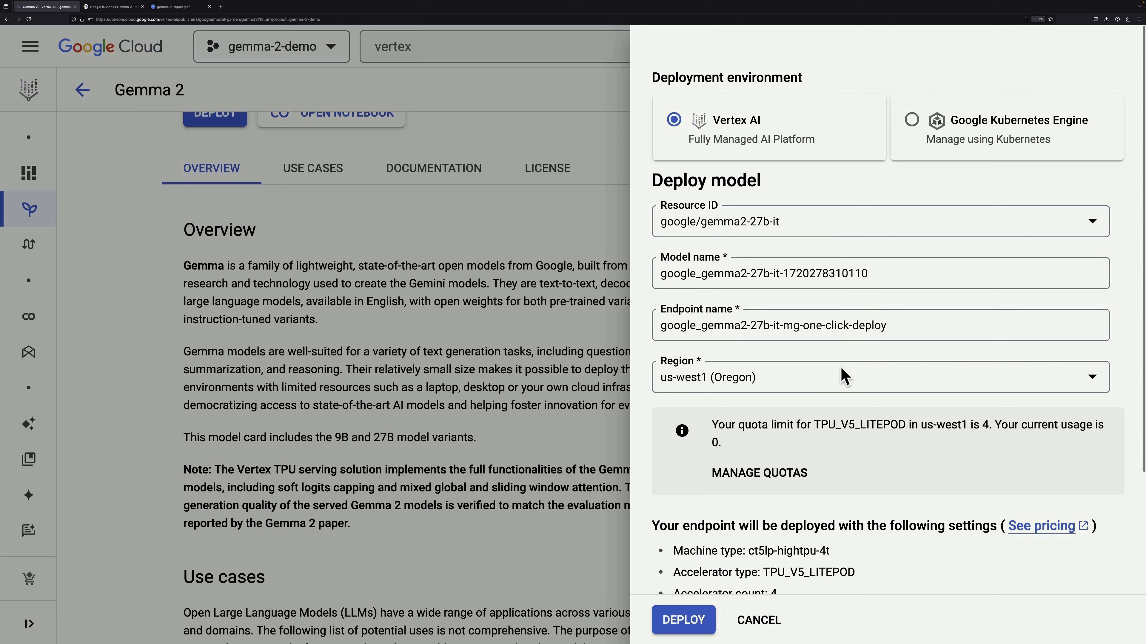
{"action": "left_click", "coordinate": [843, 377]}
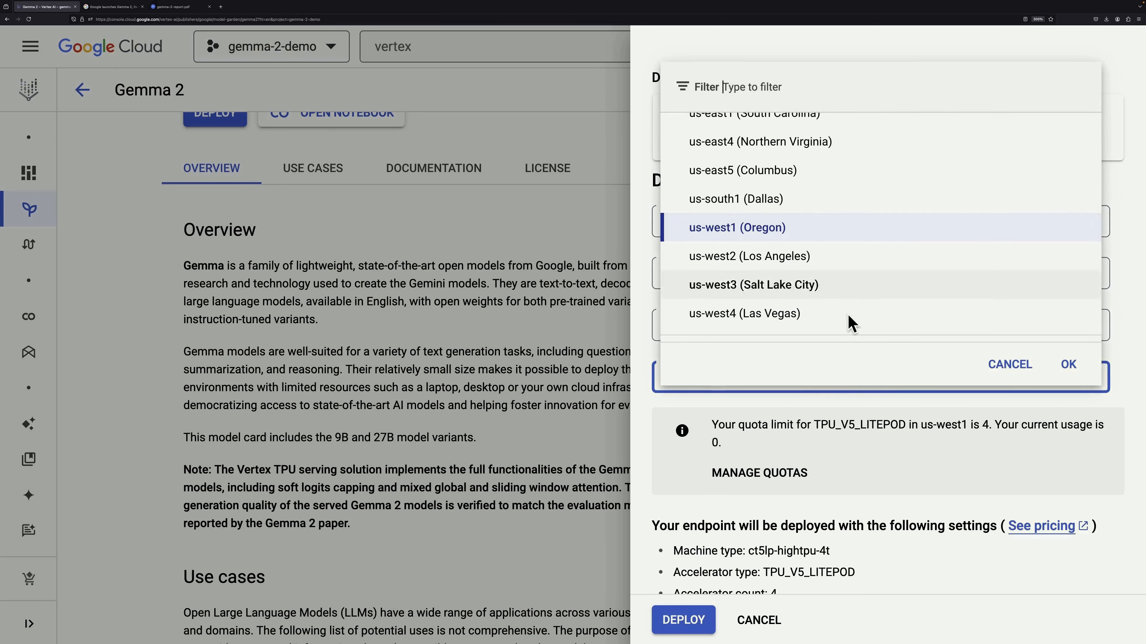
{"action": "left_click", "coordinate": [885, 422]}
{"action": "scroll", "coordinate": [887, 440], "scroll_direction": "down", "scroll_amount": 2}
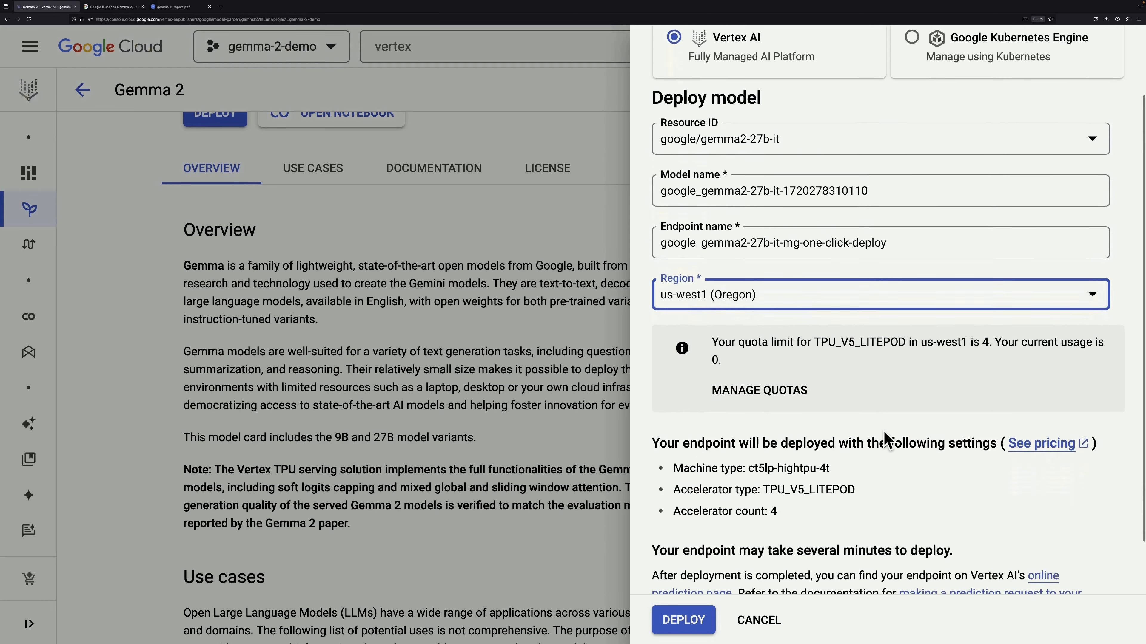
Review the endpoint's machine and accelerator settings, and deploy the google/gemma2-27b-it model.
{"action": "scroll", "coordinate": [886, 440], "scroll_direction": "down", "scroll_amount": 2}
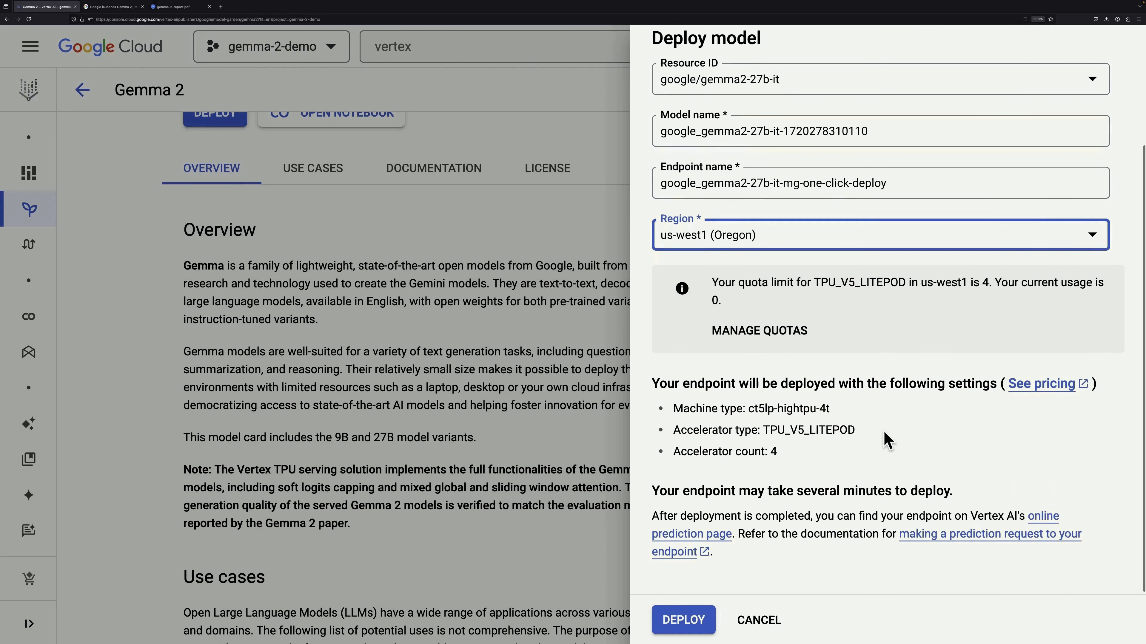
{"action": "left_click_drag", "start_coordinate": [809, 452], "coordinate": [667, 412]}
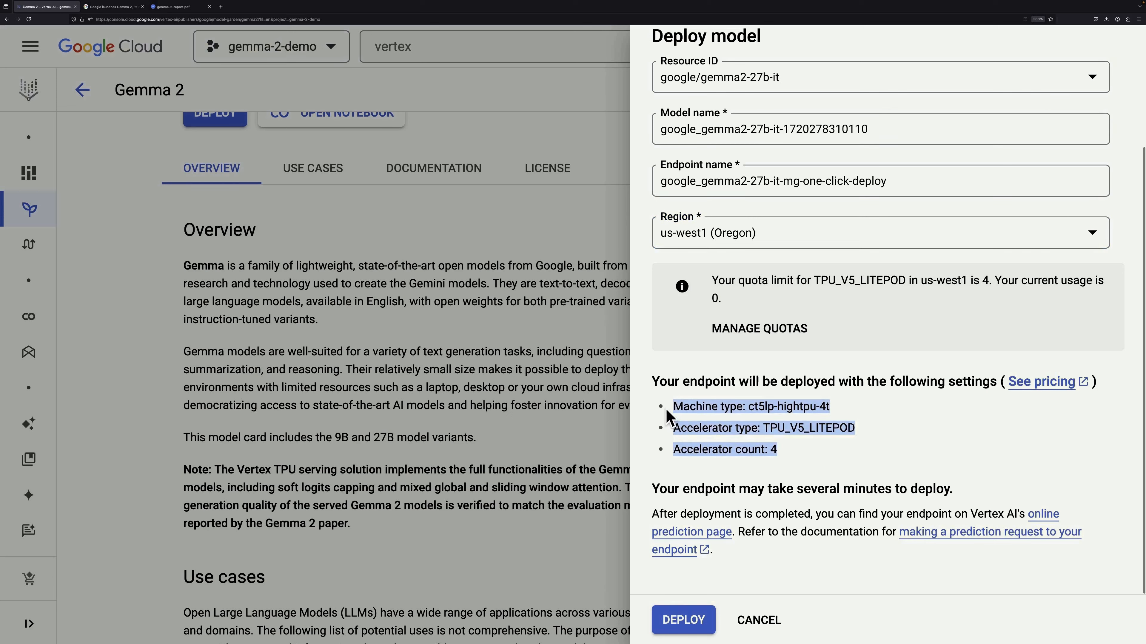
{"action": "left_click", "coordinate": [851, 450]}
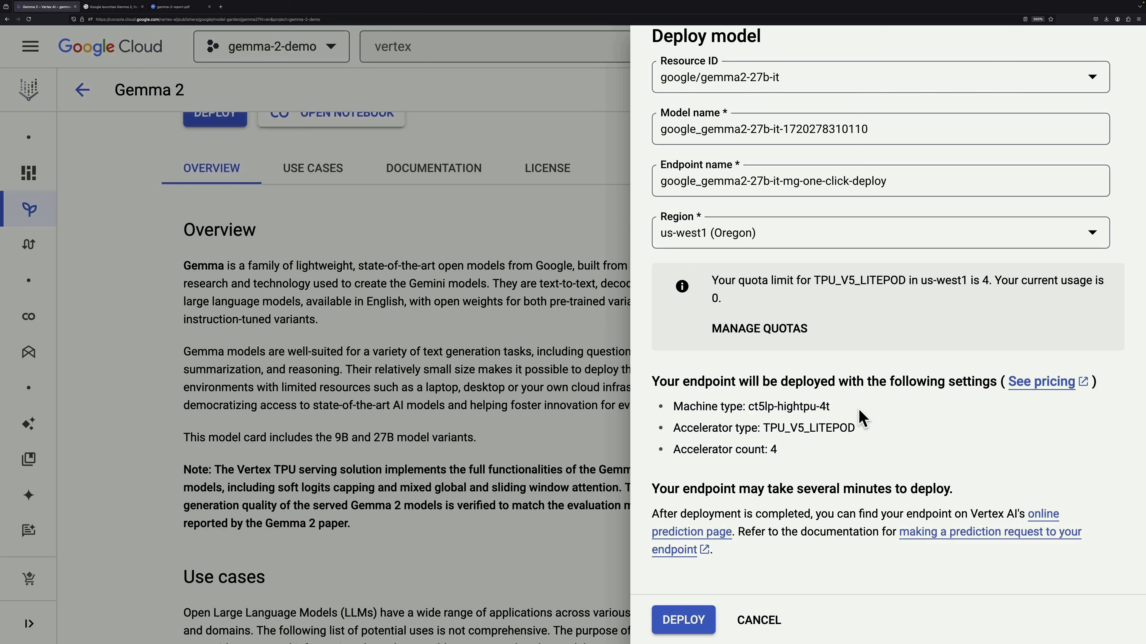
{"action": "scroll", "coordinate": [859, 409], "scroll_direction": "up", "scroll_amount": 3}
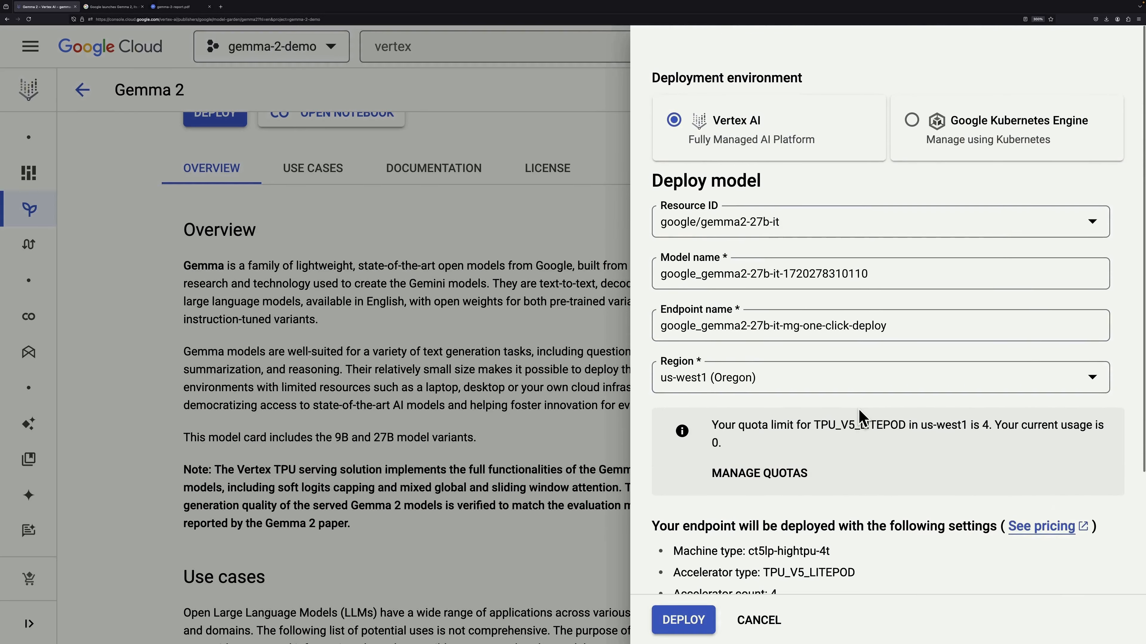
{"action": "scroll", "coordinate": [860, 413], "scroll_direction": "down", "scroll_amount": 3}
{"action": "left_click", "coordinate": [698, 622]}
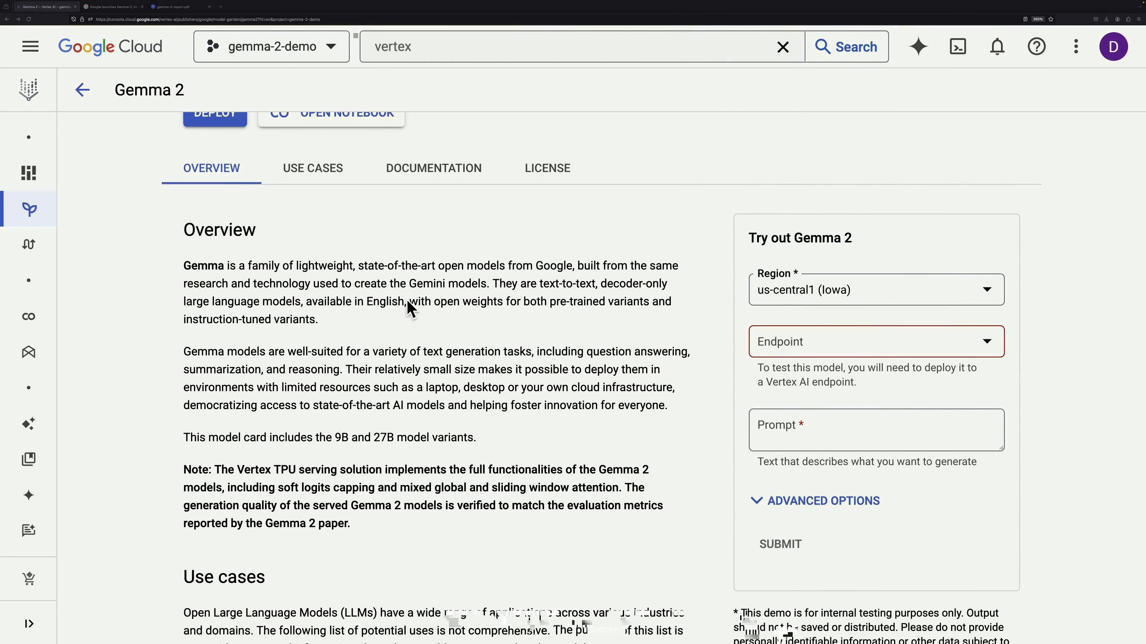
Open Vertex AI's Online prediction page from the Deploy and Use section.
{"action": "mouse_move", "coordinate": [48, 442]}
{"action": "scroll", "coordinate": [43, 458], "scroll_direction": "down", "scroll_amount": 4}
{"action": "scroll", "coordinate": [41, 451], "scroll_direction": "down", "scroll_amount": 6}
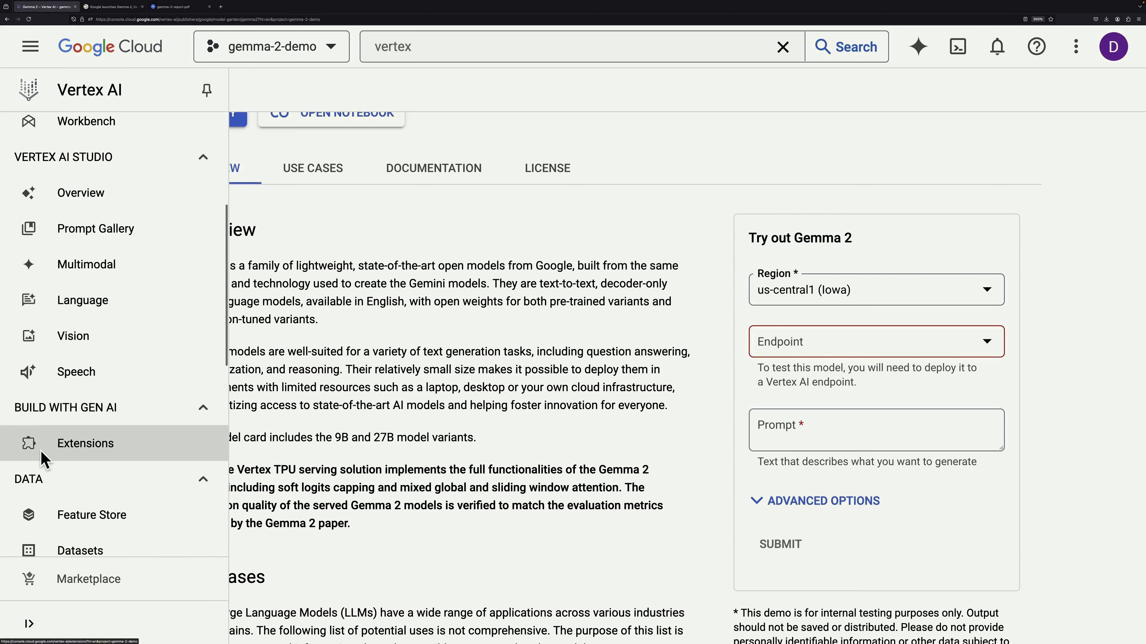
{"action": "scroll", "coordinate": [81, 435], "scroll_direction": "down", "scroll_amount": 3}
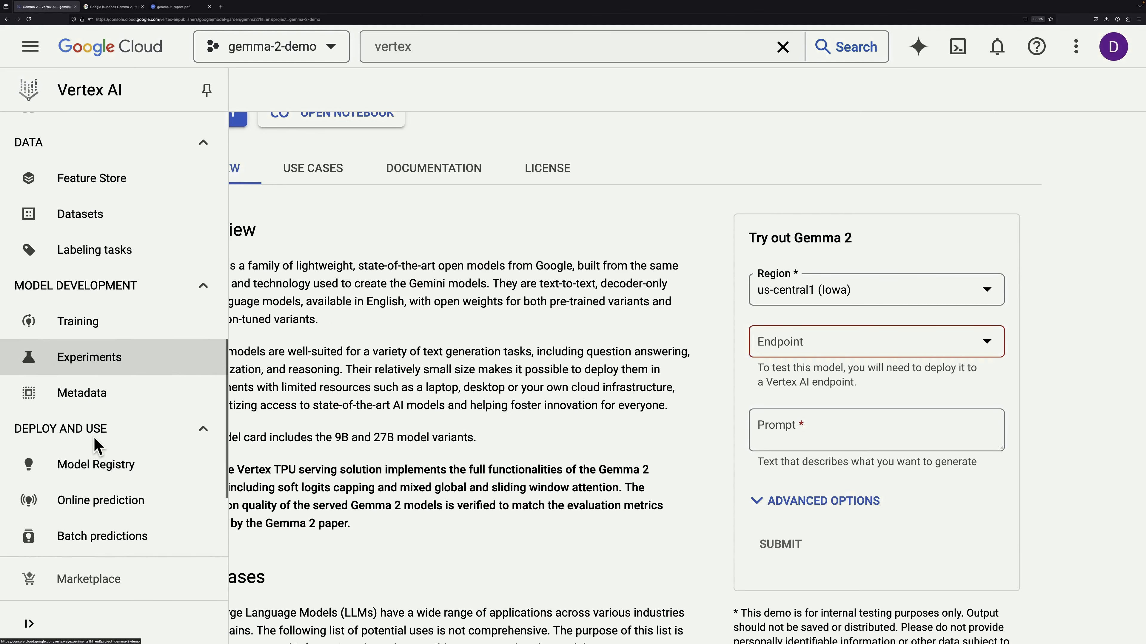
{"action": "left_click", "coordinate": [93, 432]}
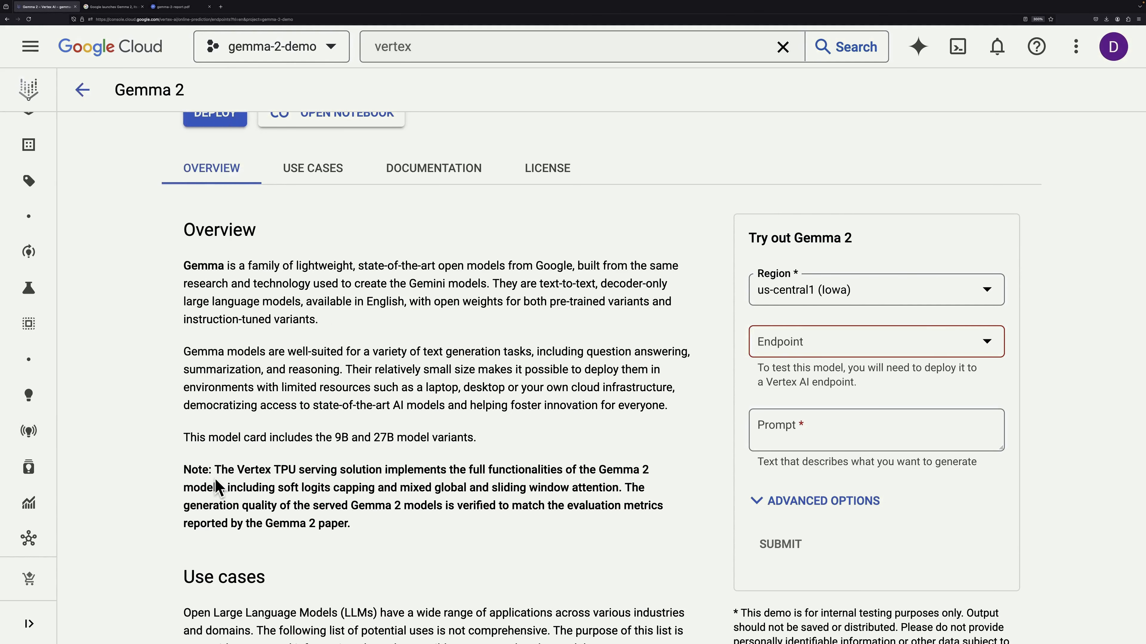
Set the endpoints list's region to us-west1 (Oregon).
{"action": "left_click", "coordinate": [185, 341]}
{"action": "scroll", "coordinate": [184, 230], "scroll_direction": "up", "scroll_amount": 3}
{"action": "scroll", "coordinate": [187, 231], "scroll_direction": "down", "scroll_amount": 8}
{"action": "left_click", "coordinate": [186, 225]}
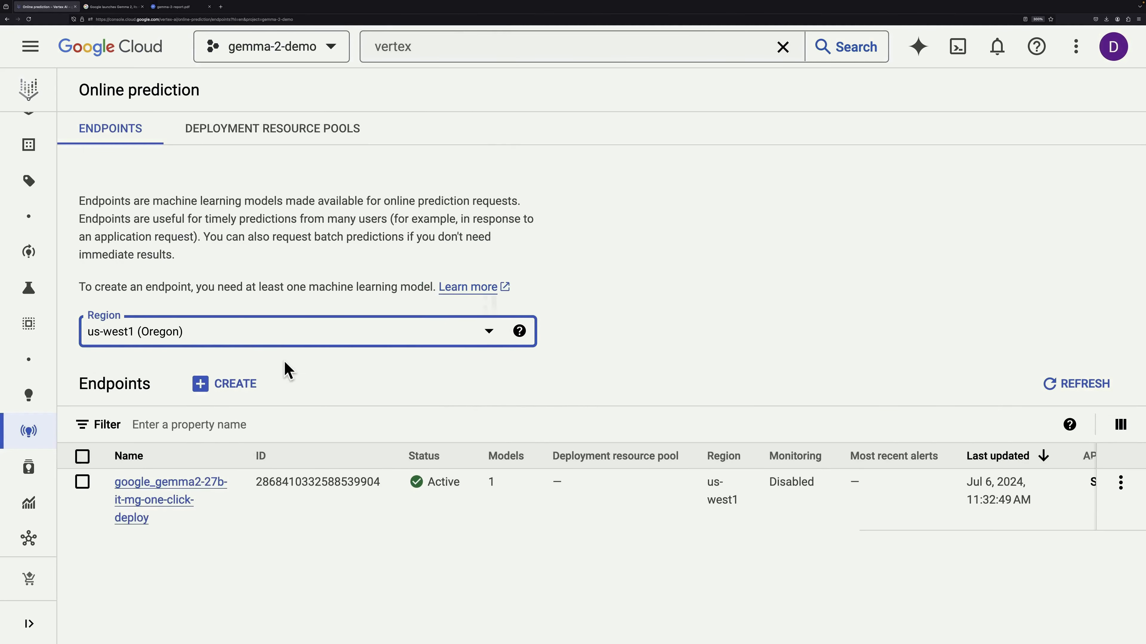
Go to Model Garden and open the Gemma 2 model card.
{"action": "mouse_move", "coordinate": [45, 176]}
{"action": "scroll", "coordinate": [45, 177], "scroll_direction": "up", "scroll_amount": 10}
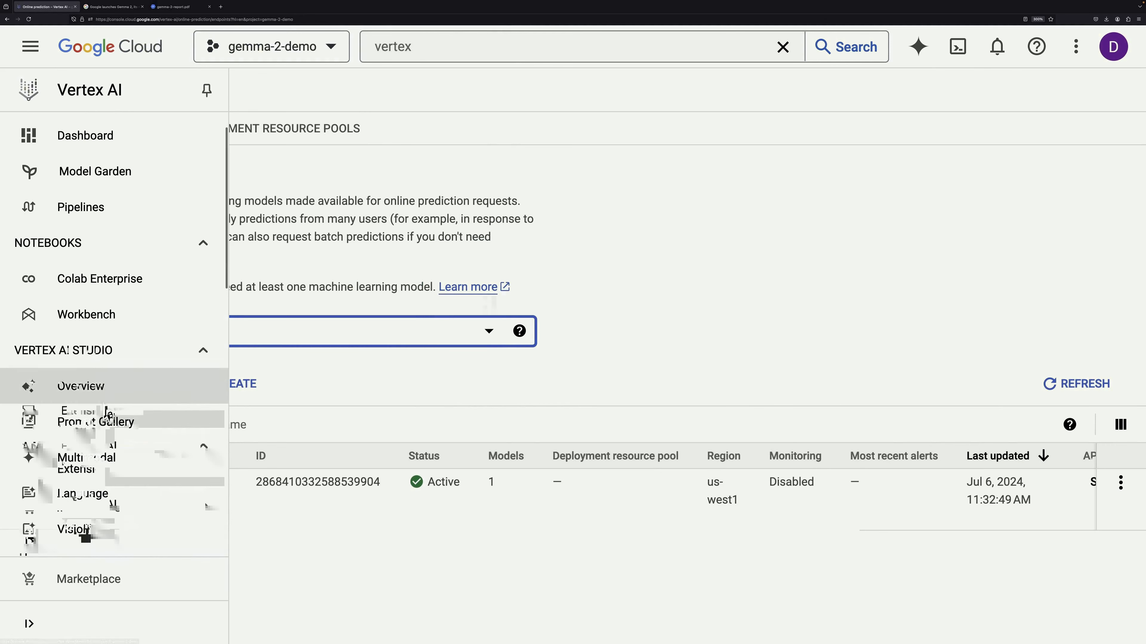
{"action": "scroll", "coordinate": [117, 280], "scroll_direction": "up", "scroll_amount": 1}
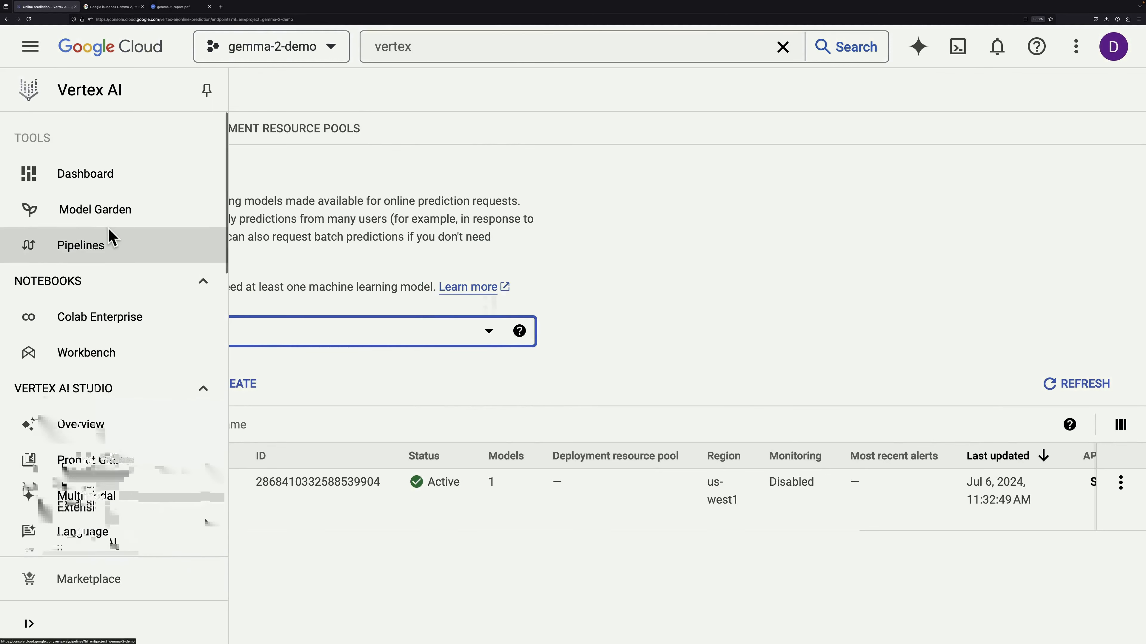
{"action": "left_click", "coordinate": [108, 235]}
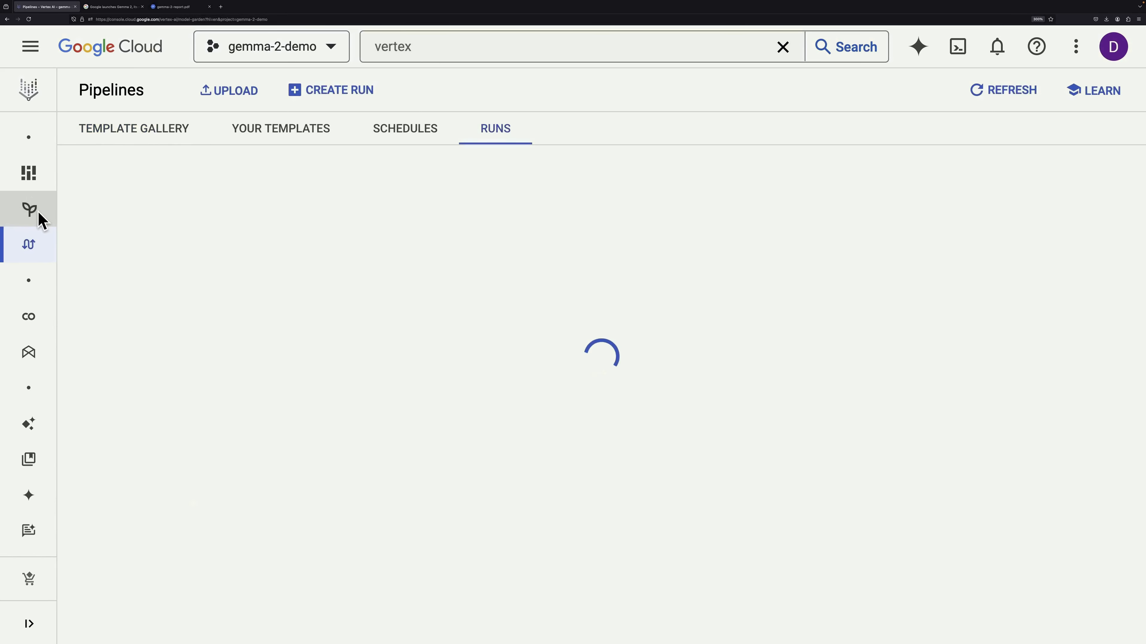
{"action": "left_click", "coordinate": [39, 216]}
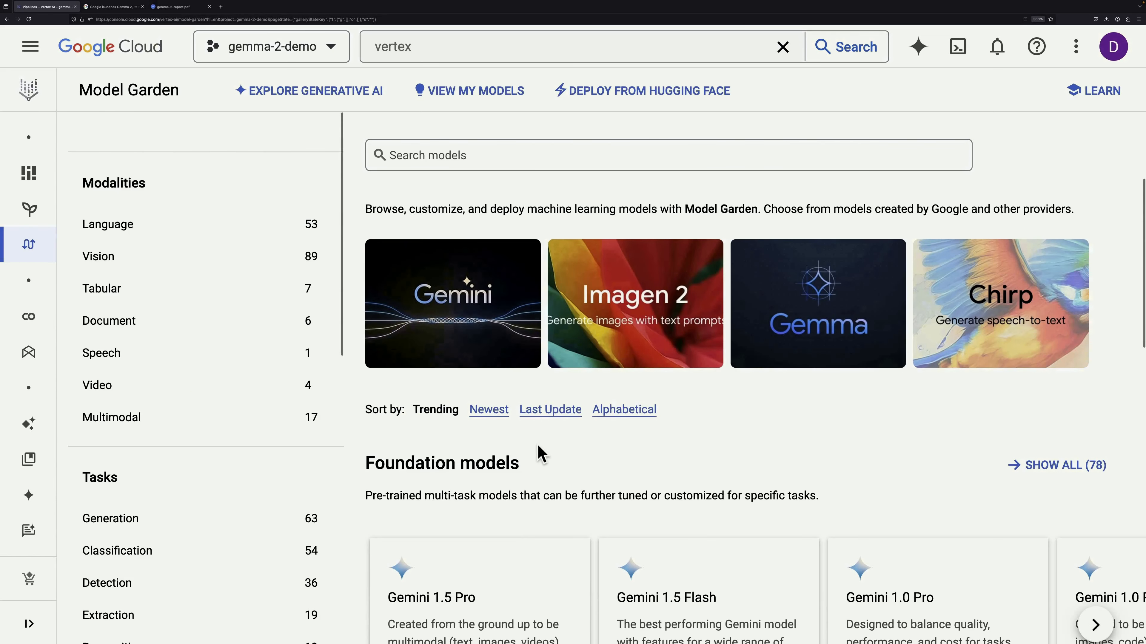
{"action": "left_click", "coordinate": [763, 274]}
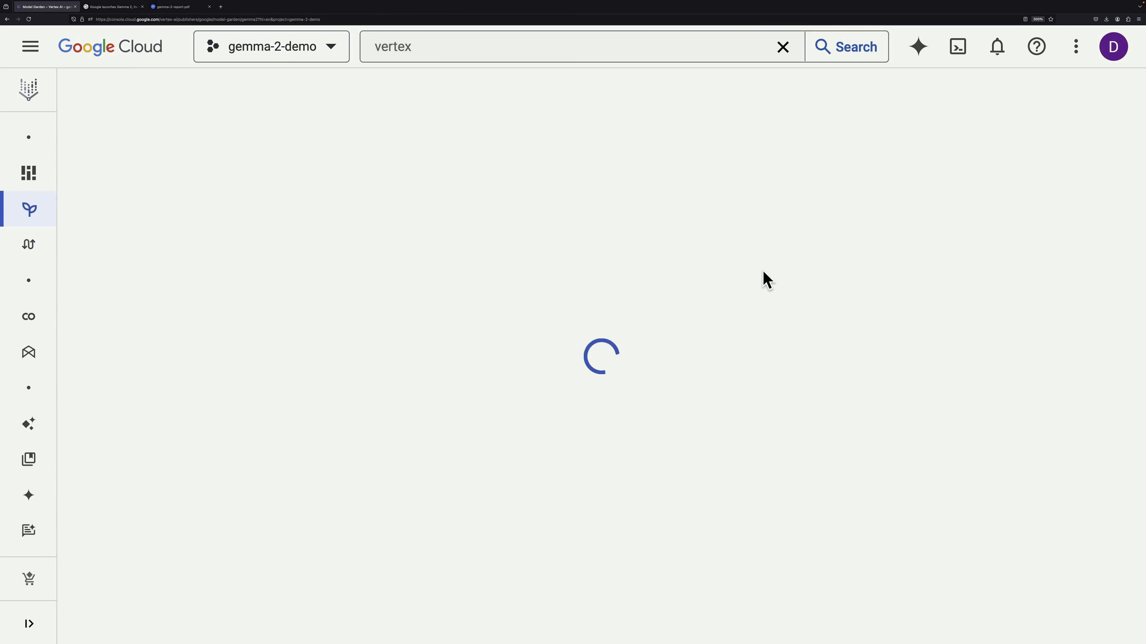
Set the Gemma 2 tryout's region to us-west1 (Oregon) and its endpoint to google_gemma2-27b-it-mg-one-click-deploy.
{"action": "left_click", "coordinate": [856, 469]}
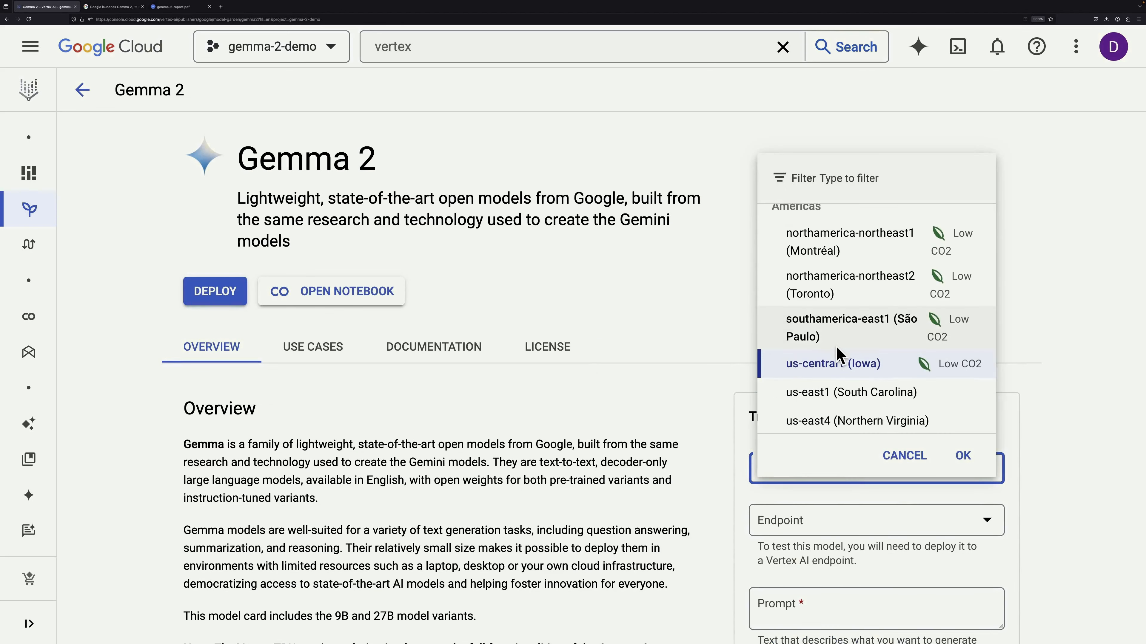
{"action": "scroll", "coordinate": [811, 343], "scroll_direction": "down", "scroll_amount": 3}
{"action": "left_click", "coordinate": [807, 307]}
{"action": "scroll", "coordinate": [885, 447], "scroll_direction": "down", "scroll_amount": 1}
{"action": "left_click", "coordinate": [877, 470]}
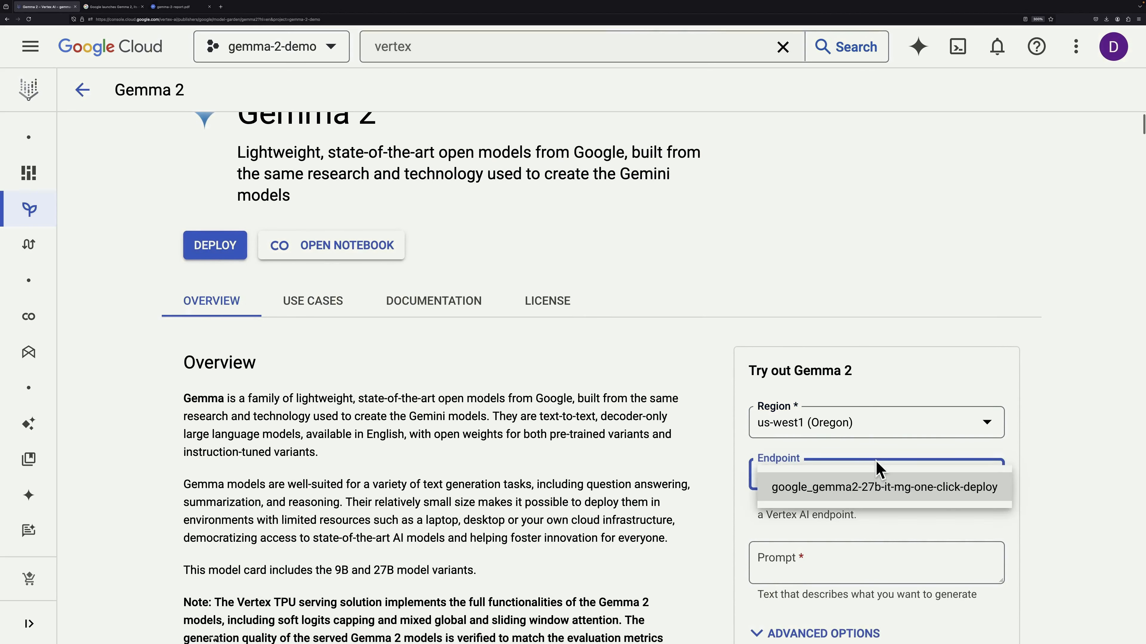
{"action": "left_click", "coordinate": [820, 487]}
{"action": "scroll", "coordinate": [859, 548], "scroll_direction": "down", "scroll_amount": 3}
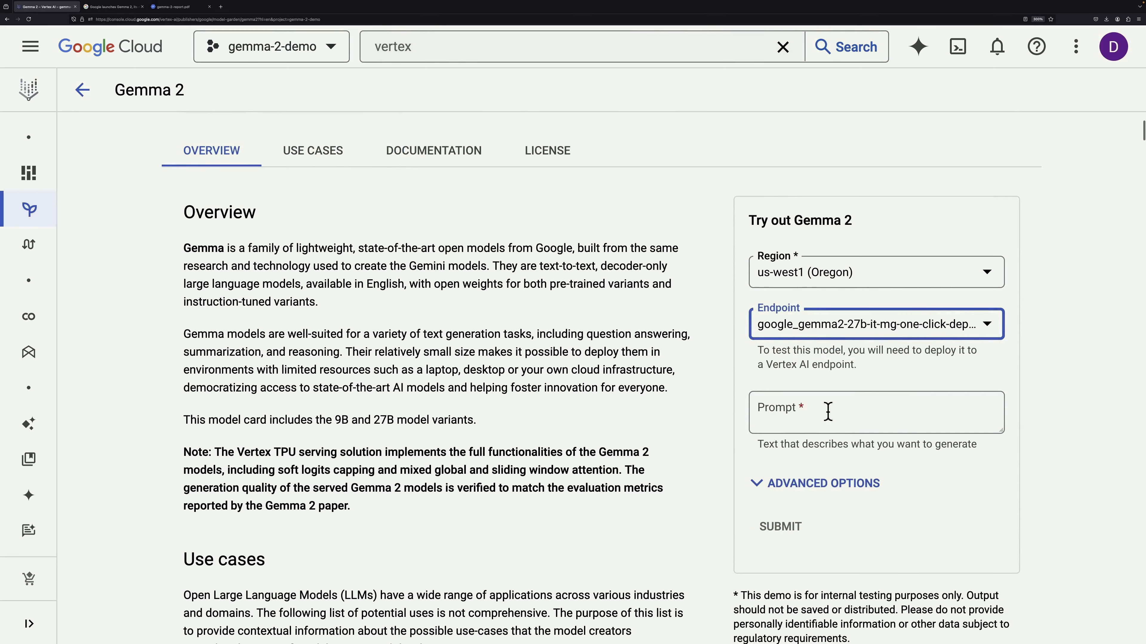
Submit the prompt "What would be some fun activities for a weekend in Paris?" and read the model's answer.
{"action": "left_click", "coordinate": [823, 421]}
{"action": "type", "text": "What would be some fun a"}
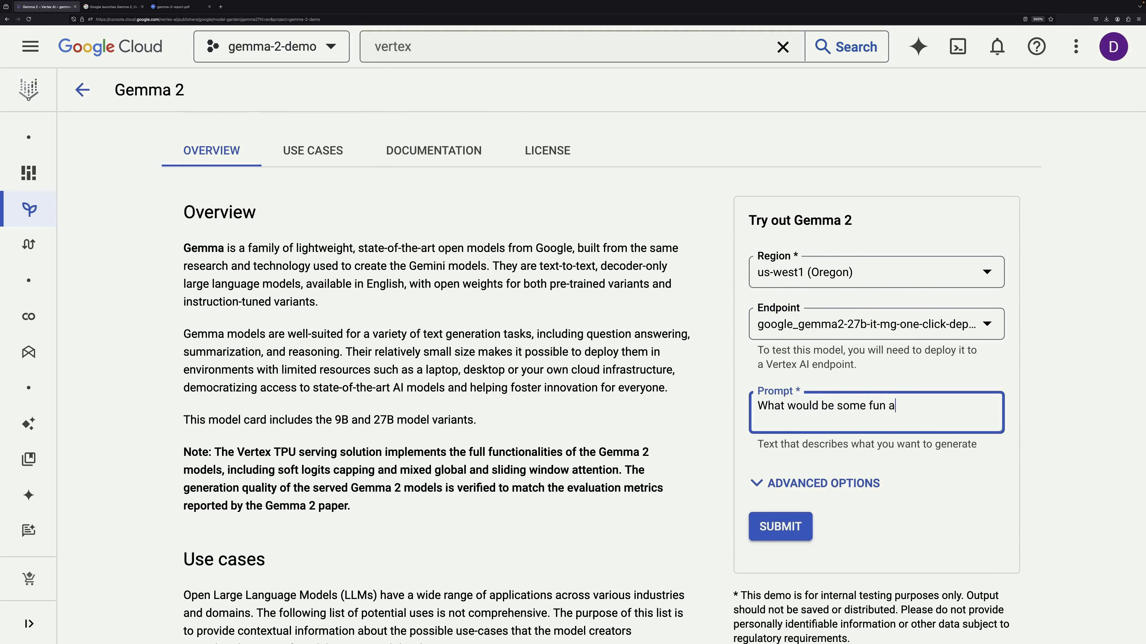
{"action": "type", "text": "ies for a weekend in Paris?t would be some fun activit"}
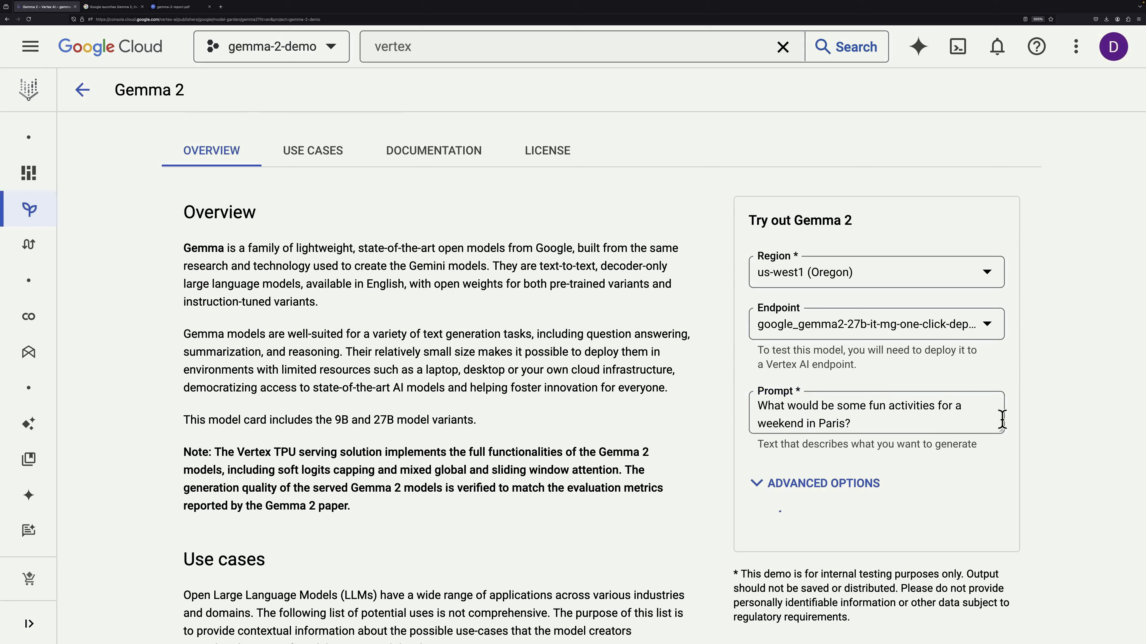
{"action": "key", "text": "Return"}
{"action": "scroll", "coordinate": [1037, 458], "scroll_direction": "down", "scroll_amount": 5}
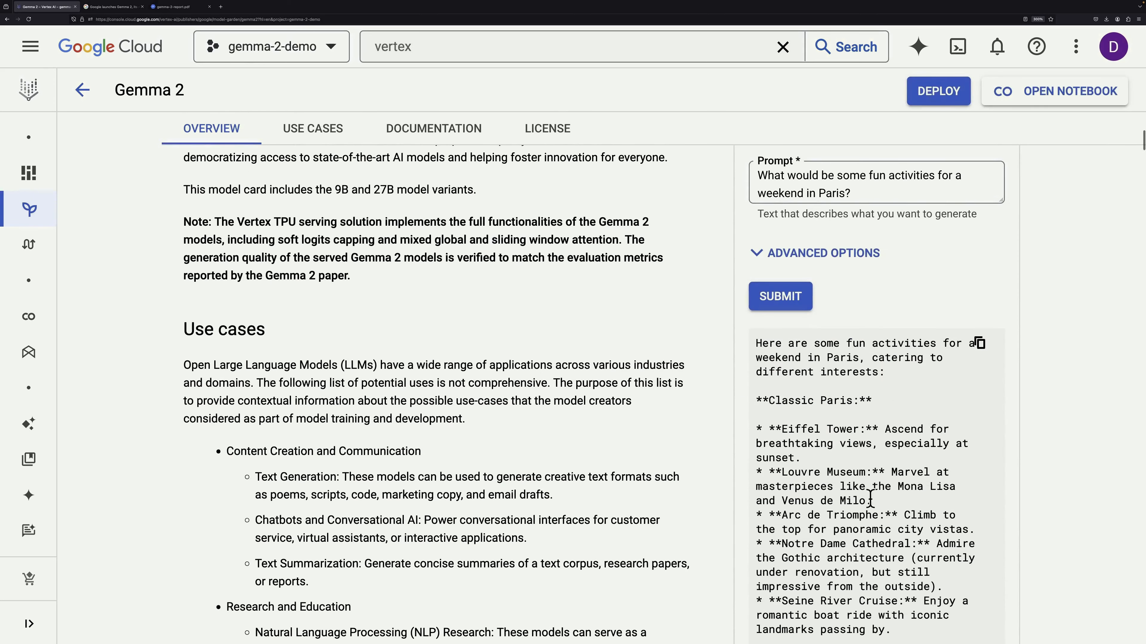
{"action": "scroll", "coordinate": [920, 388], "scroll_direction": "down", "scroll_amount": 4}
{"action": "scroll", "coordinate": [907, 397], "scroll_direction": "up", "scroll_amount": 6}
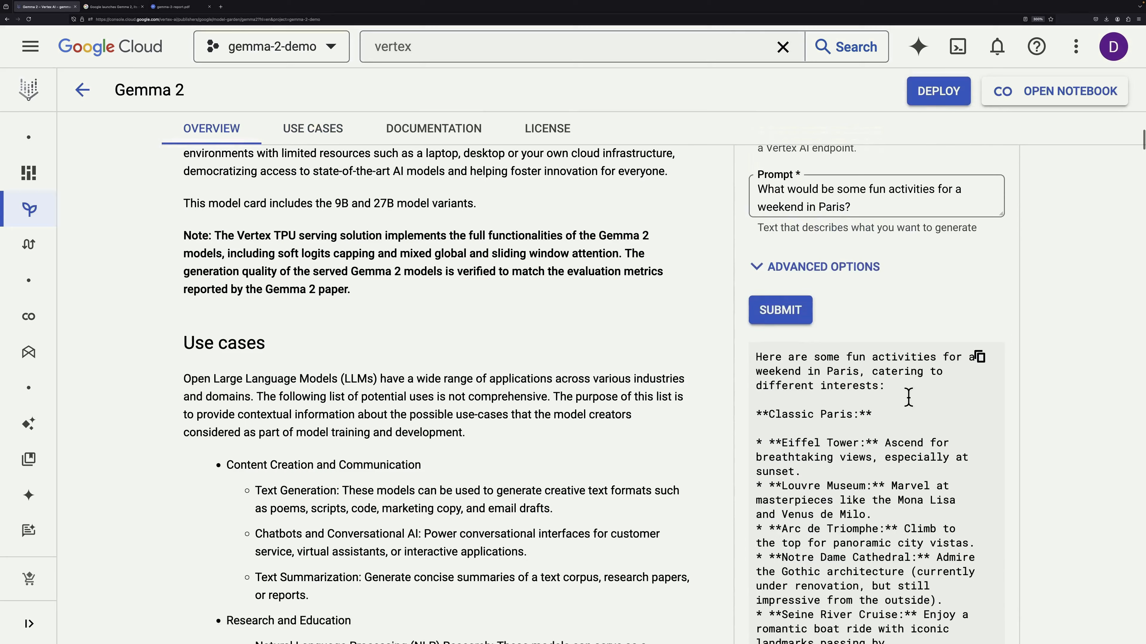
Show the advanced generation parameters, examine max_token, and check where the model's answer ends.
{"action": "scroll", "coordinate": [915, 402], "scroll_direction": "down", "scroll_amount": 1}
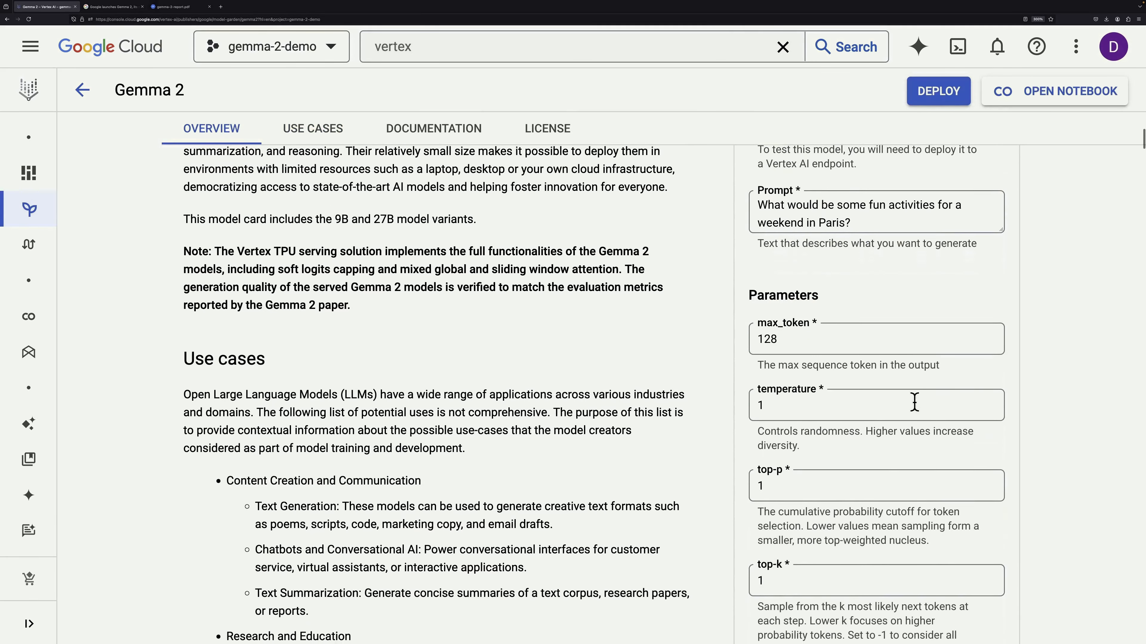
{"action": "double_click", "coordinate": [772, 337]}
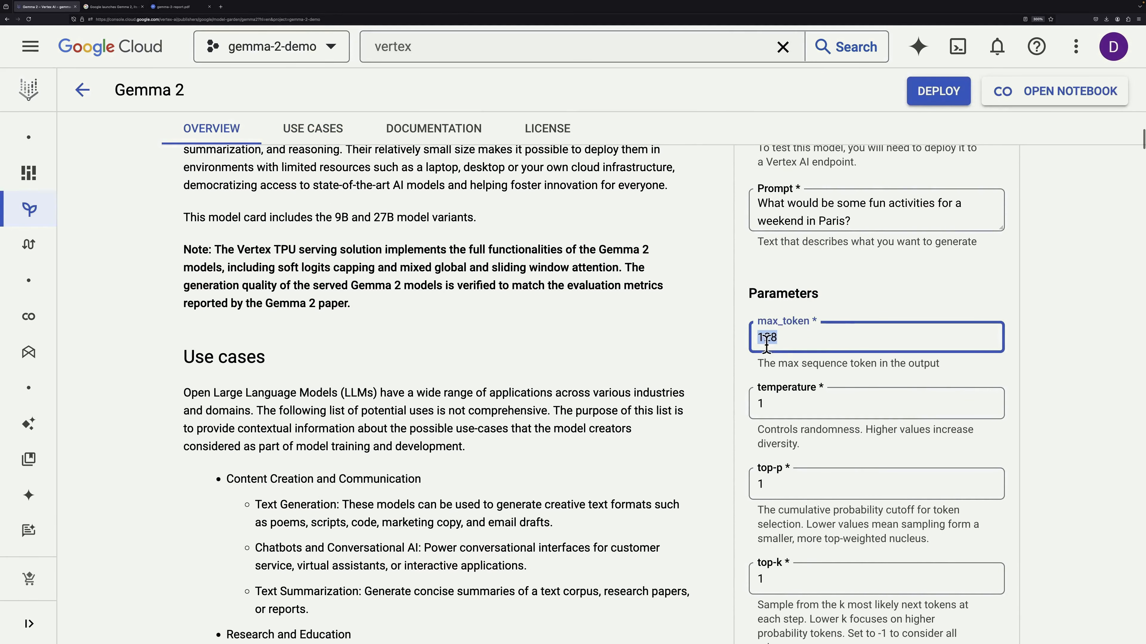
{"action": "scroll", "coordinate": [832, 366], "scroll_direction": "down", "scroll_amount": 1}
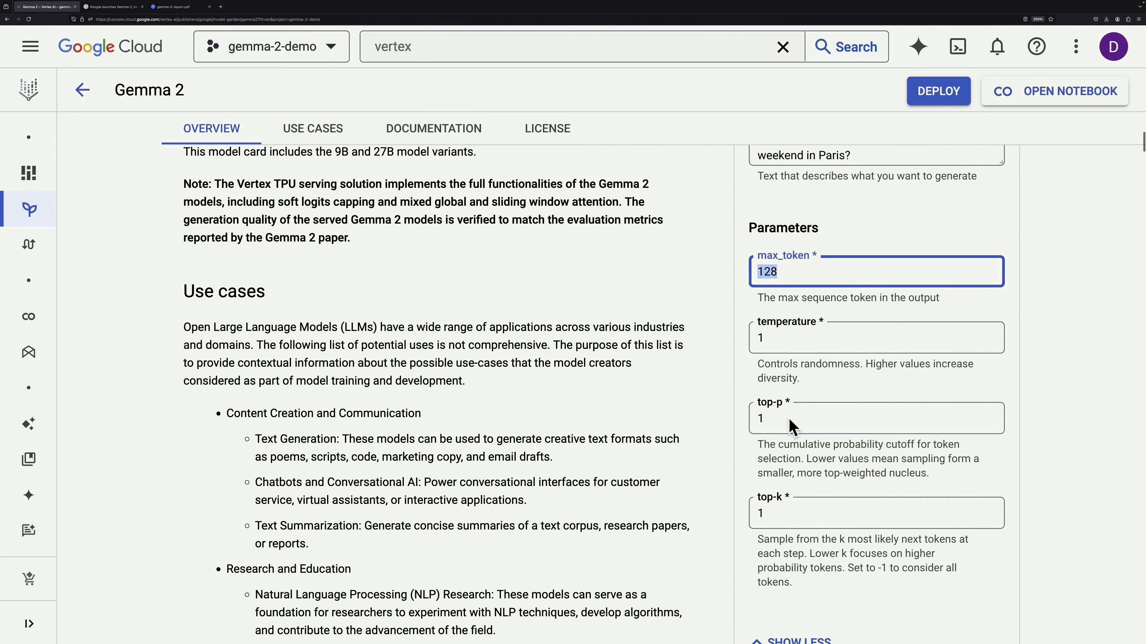
{"action": "scroll", "coordinate": [900, 408], "scroll_direction": "down", "scroll_amount": 10}
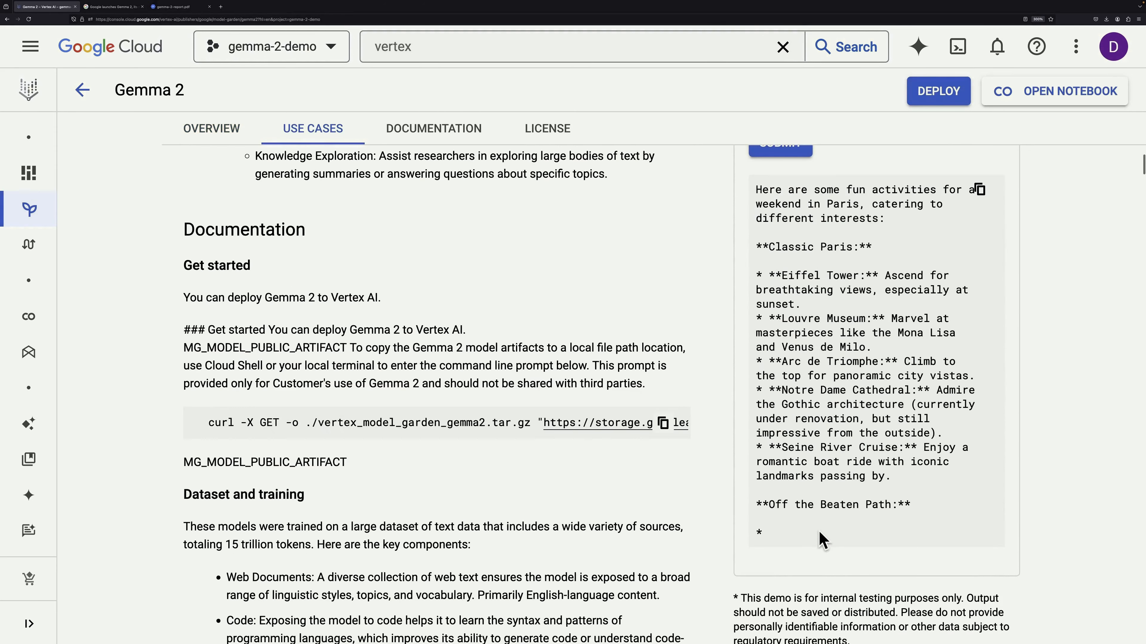
{"action": "left_click_drag", "start_coordinate": [818, 531], "coordinate": [755, 506]}
{"action": "left_click", "coordinate": [817, 456]}
Set max_token to 256 and resubmit the Paris prompt.
{"action": "scroll", "coordinate": [831, 366], "scroll_direction": "up", "scroll_amount": 7}
{"action": "left_click", "coordinate": [798, 264]}
{"action": "type", "text": "2"}
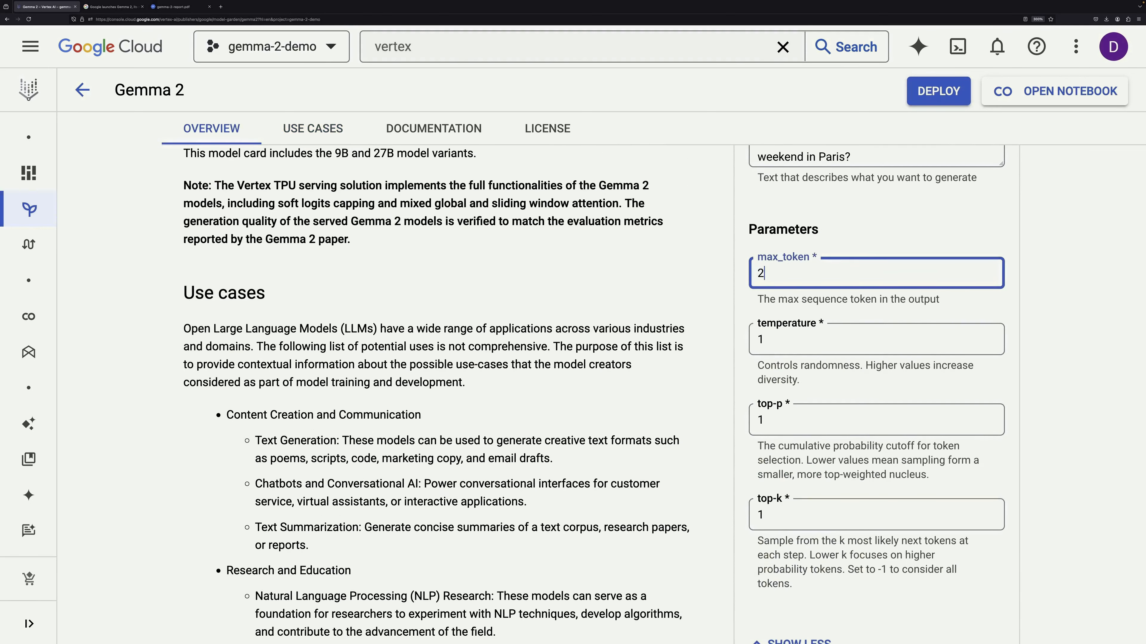
{"action": "type", "text": "56"}
{"action": "scroll", "coordinate": [798, 302], "scroll_direction": "down", "scroll_amount": 5}
{"action": "left_click", "coordinate": [796, 432]}
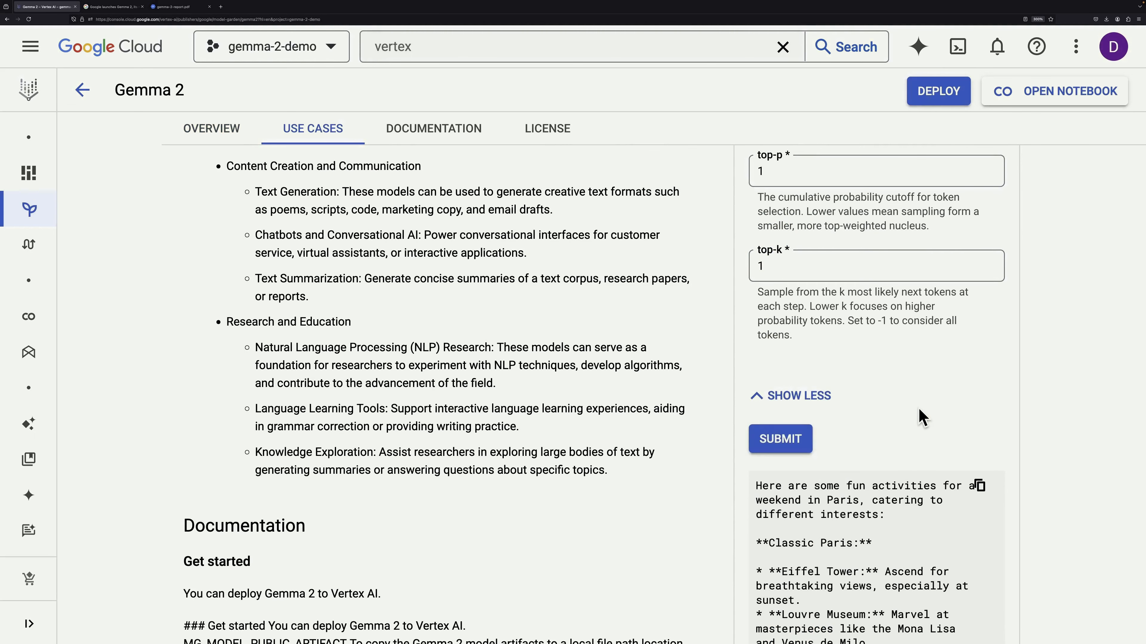
Read the new answer and look through the model card's documentation on training data, hardware and risks.
{"action": "scroll", "coordinate": [919, 411], "scroll_direction": "down", "scroll_amount": 6}
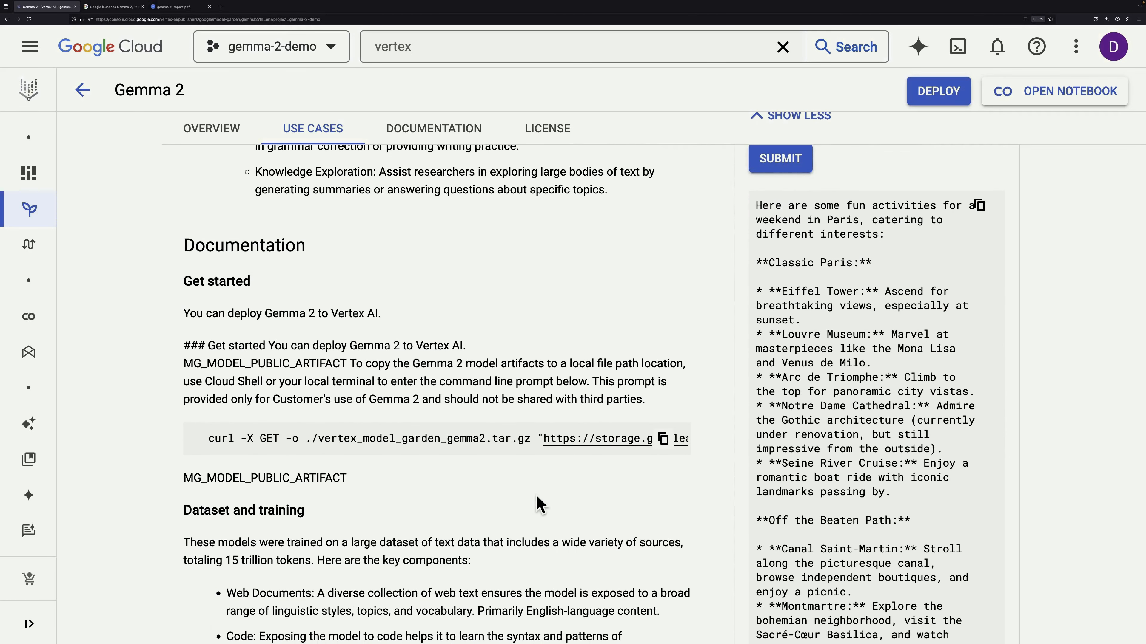
{"action": "scroll", "coordinate": [556, 381], "scroll_direction": "down", "scroll_amount": 5}
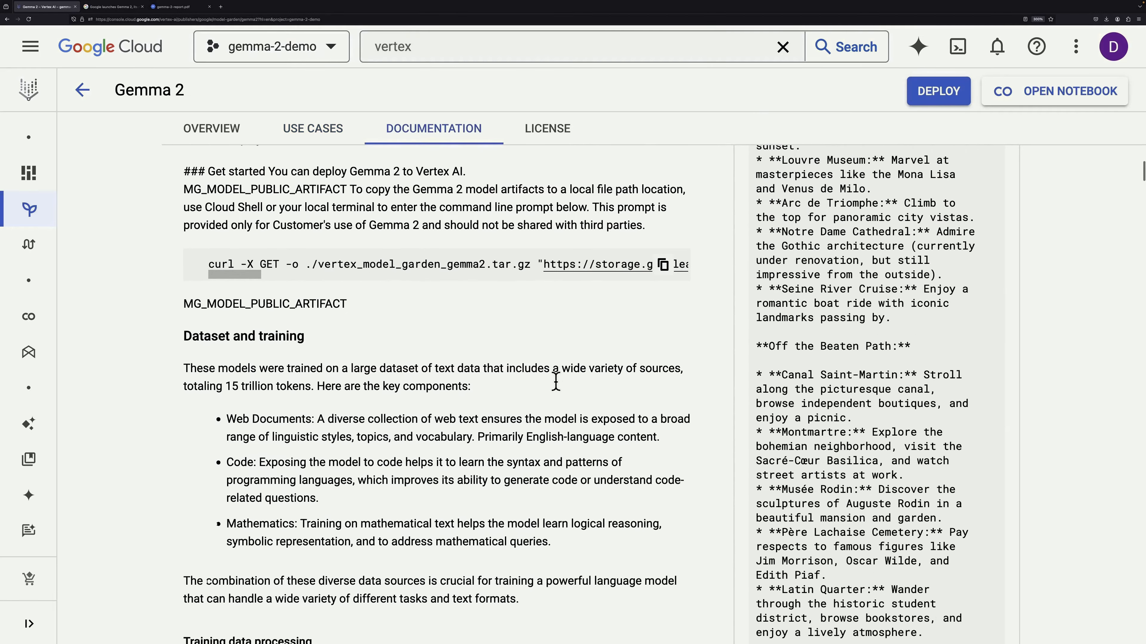
{"action": "scroll", "coordinate": [559, 389], "scroll_direction": "down", "scroll_amount": 5}
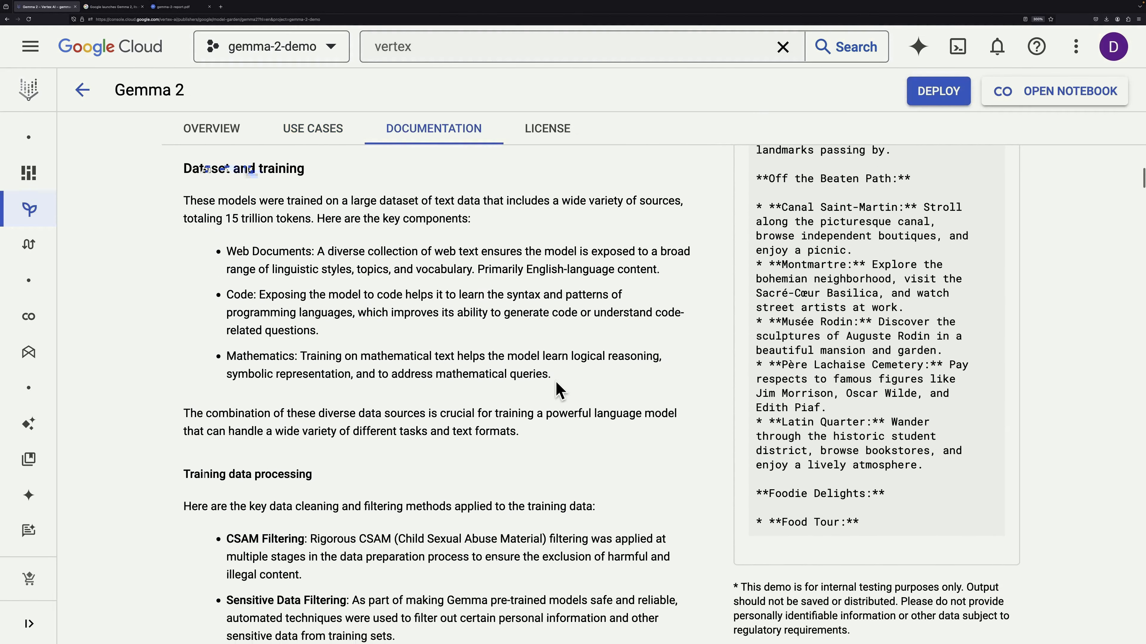
{"action": "scroll", "coordinate": [559, 389], "scroll_direction": "down", "scroll_amount": 15}
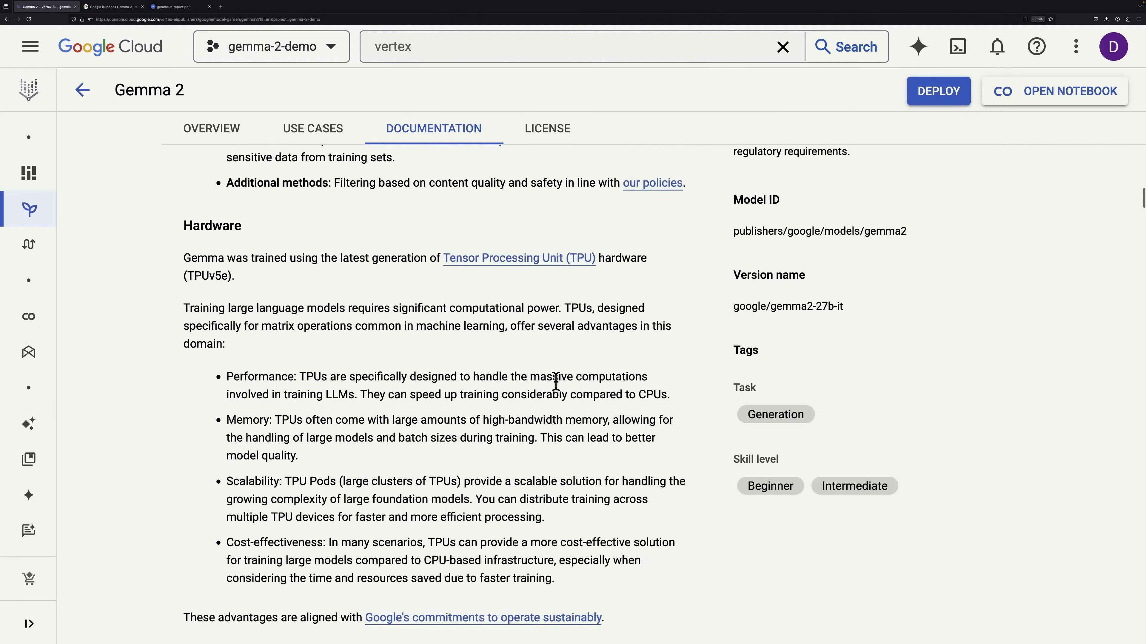
{"action": "scroll", "coordinate": [556, 381], "scroll_direction": "down", "scroll_amount": 20}
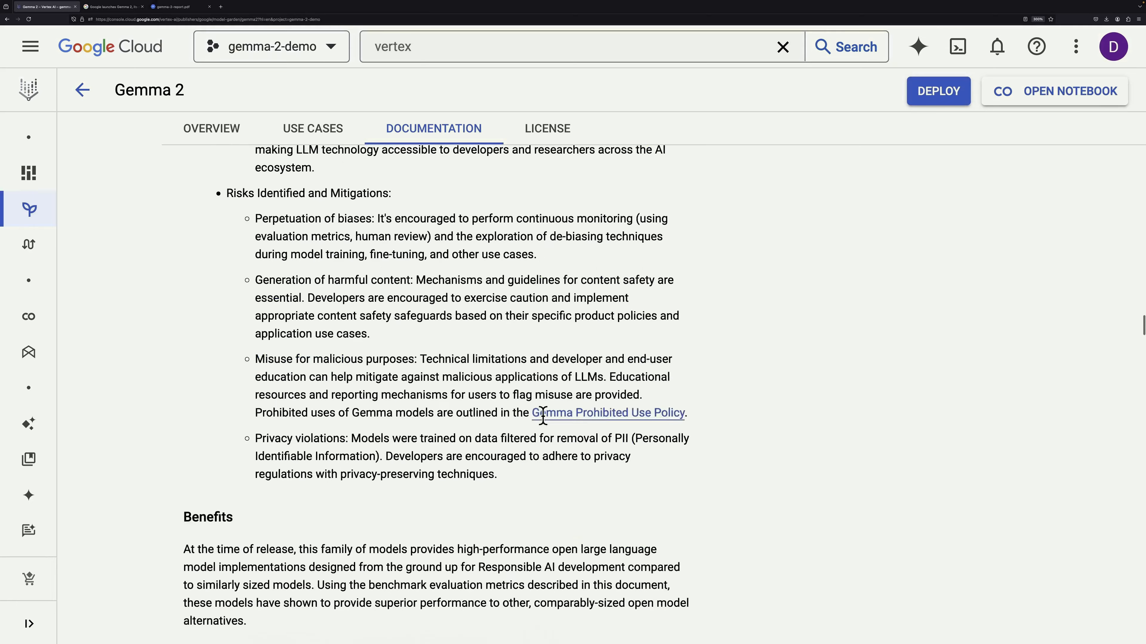
{"action": "scroll", "coordinate": [545, 424], "scroll_direction": "up", "scroll_amount": 20}
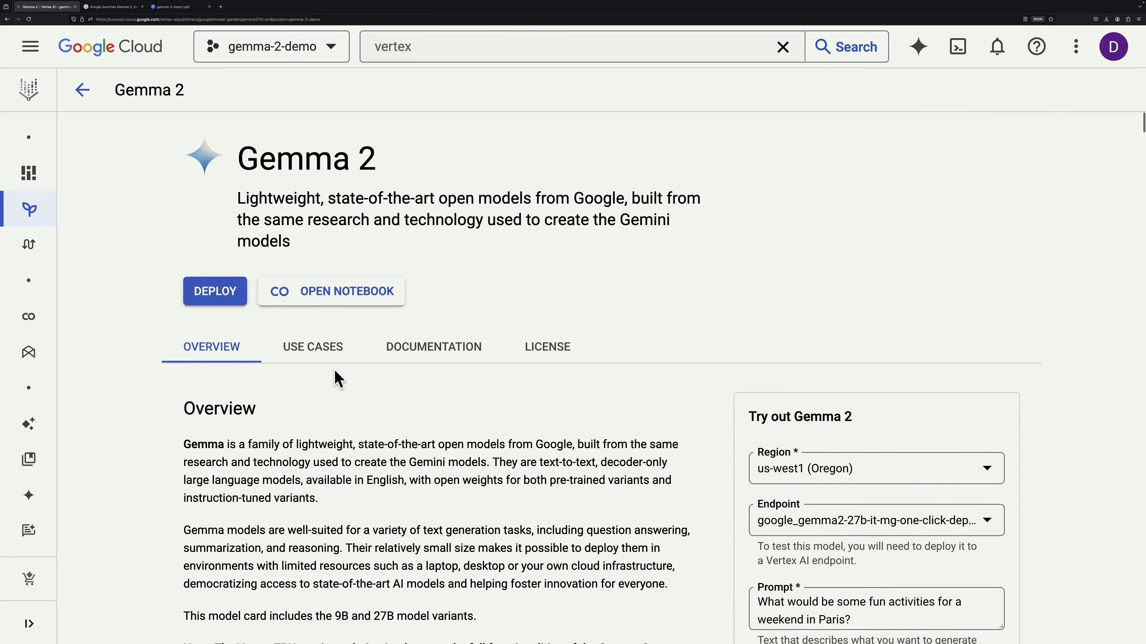